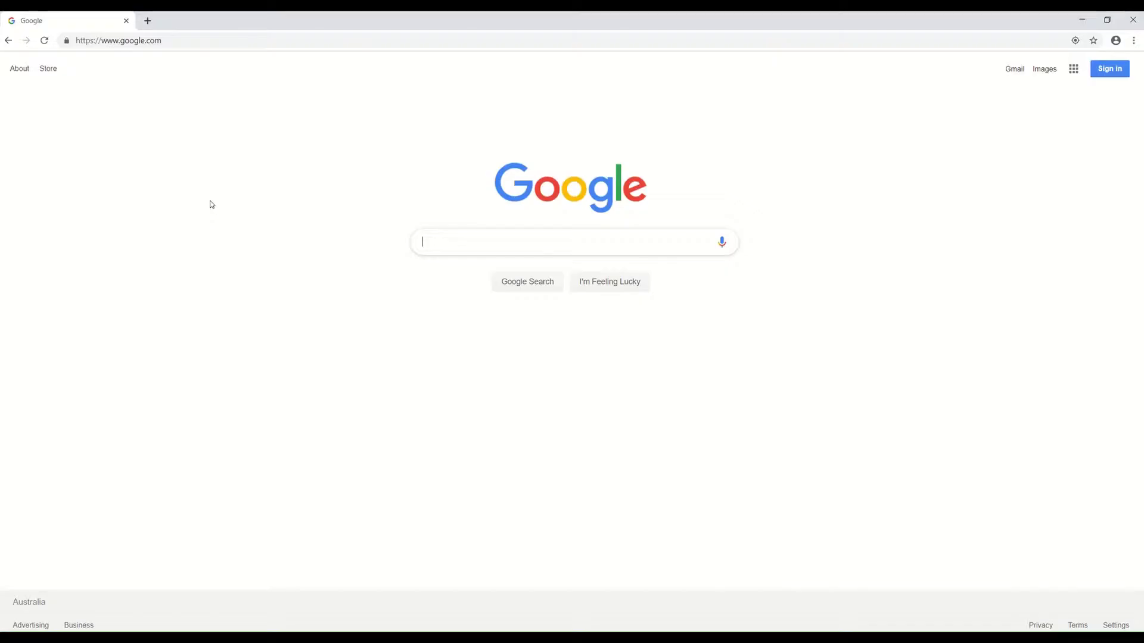
Step: Load au.billion.com and go to the Support > Downloads page
click(170, 39)
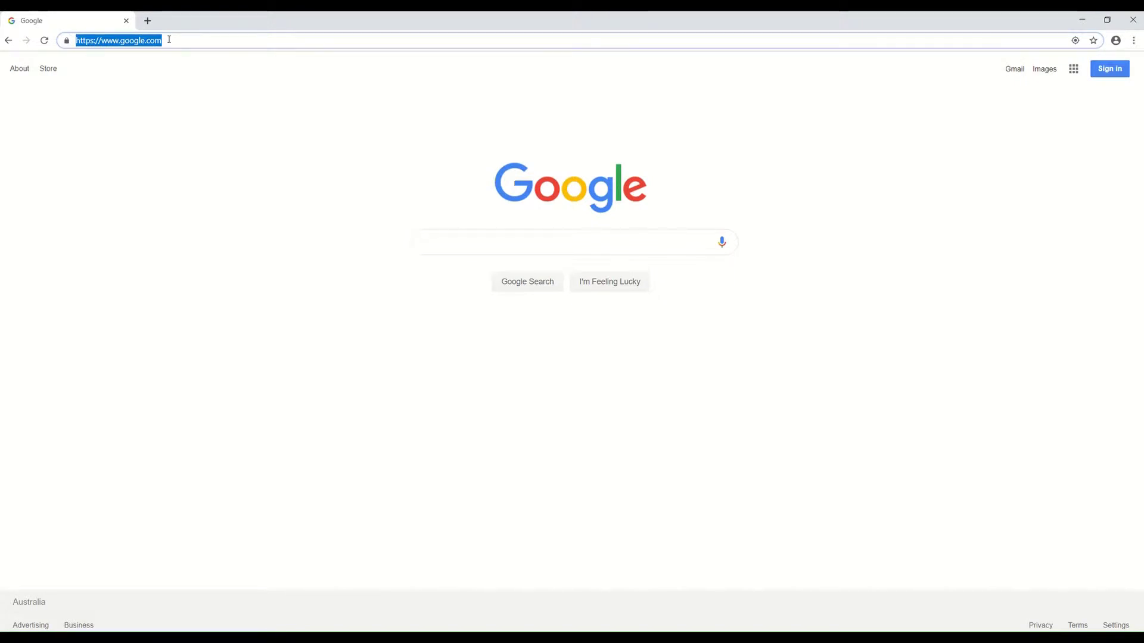
text(au.billio)
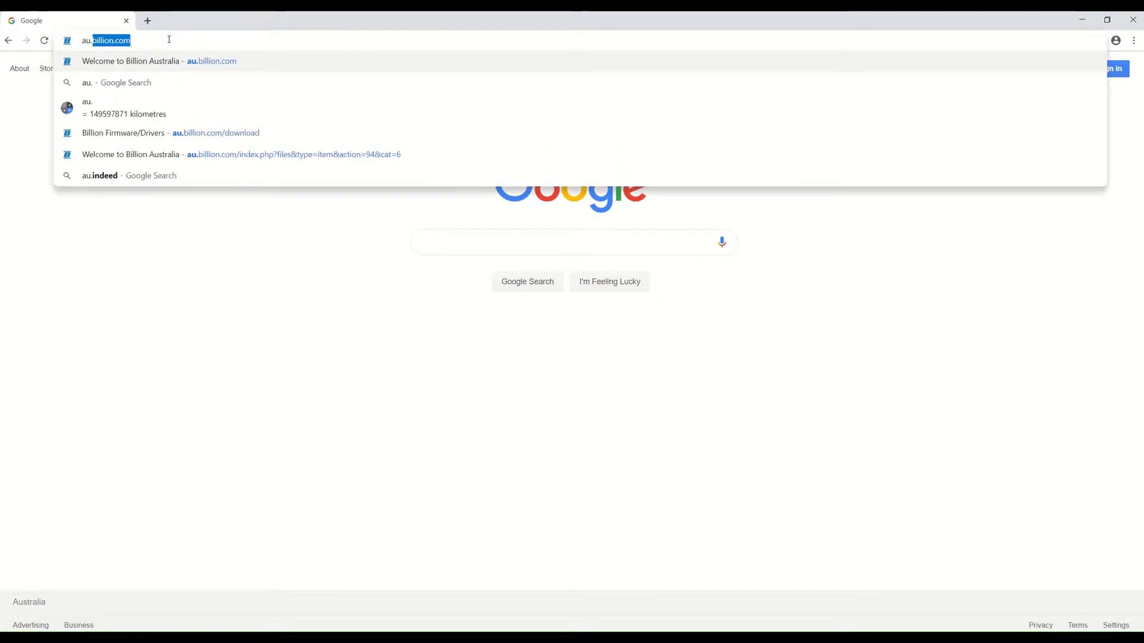
text(n.com)
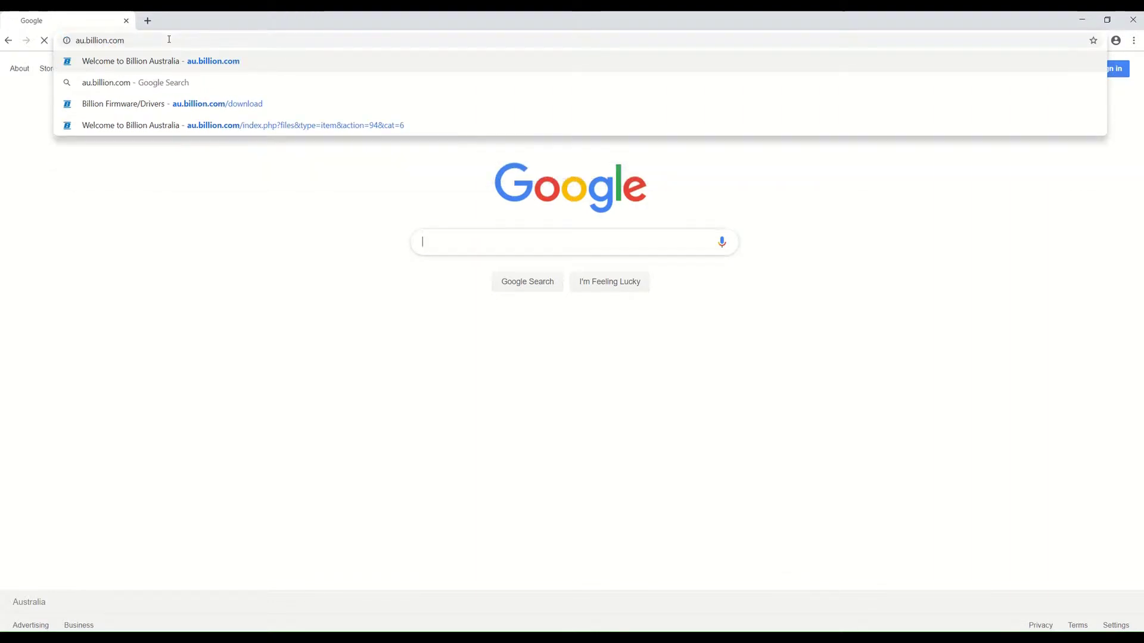
key(Return)
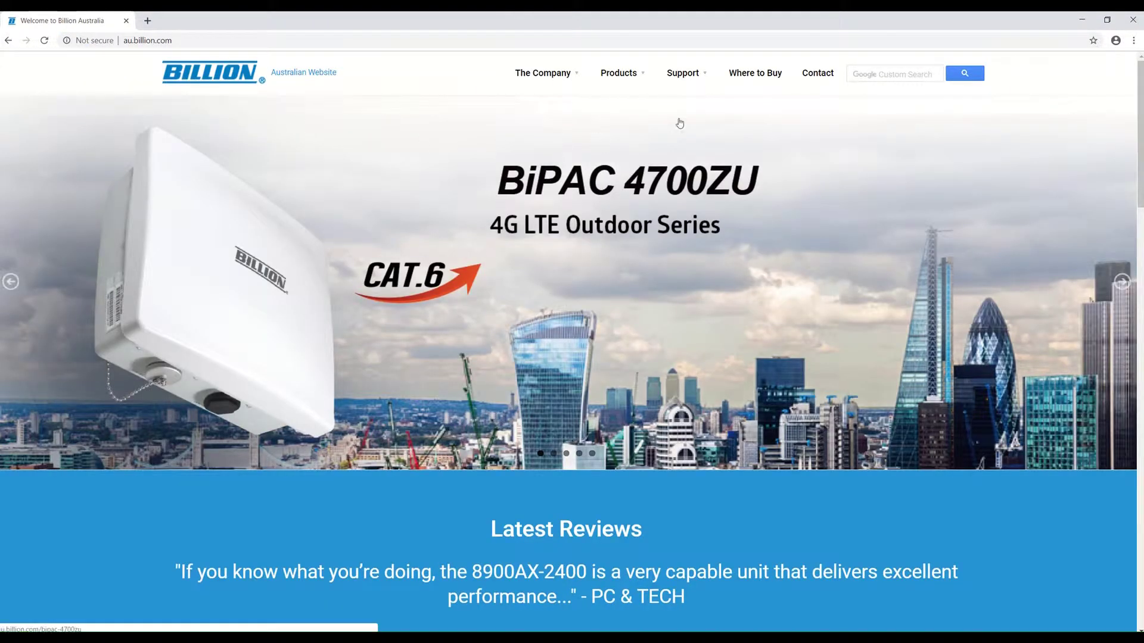
mouse_move(701, 75)
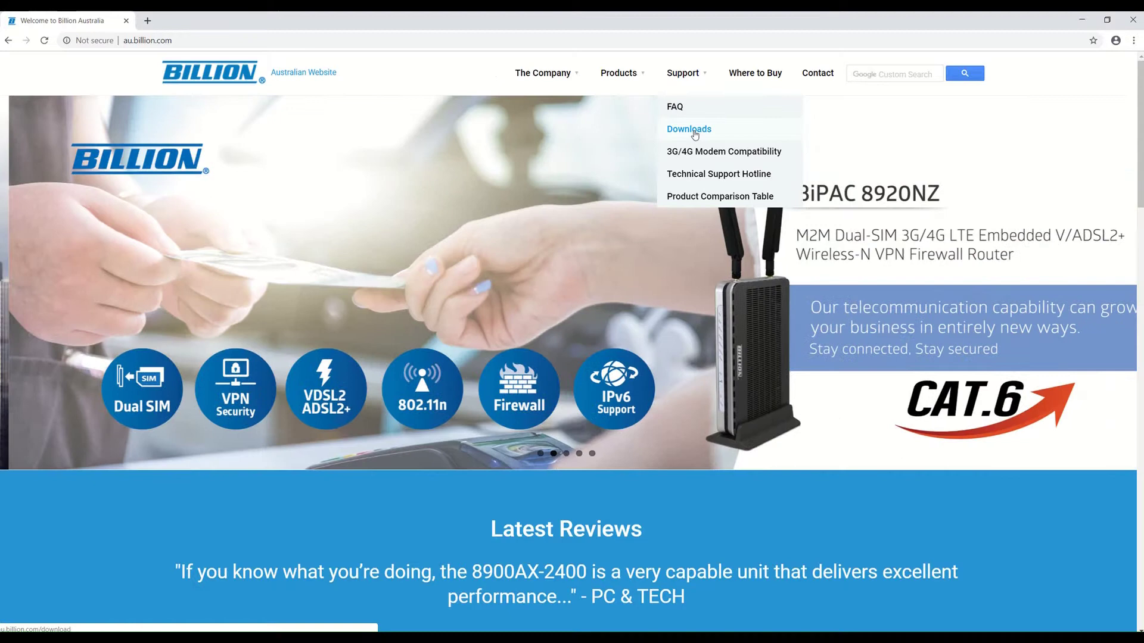
click(695, 134)
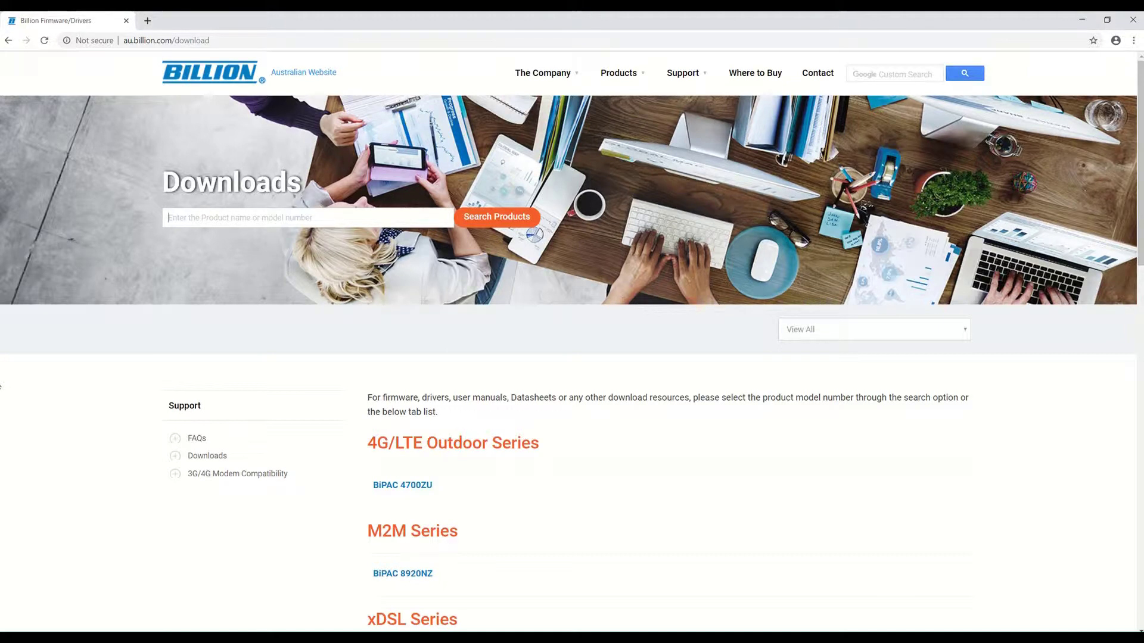
Step: Open the BiPAC 8700AXL - 1600 page from the xDSL Wireless AP Series list
text(B700)
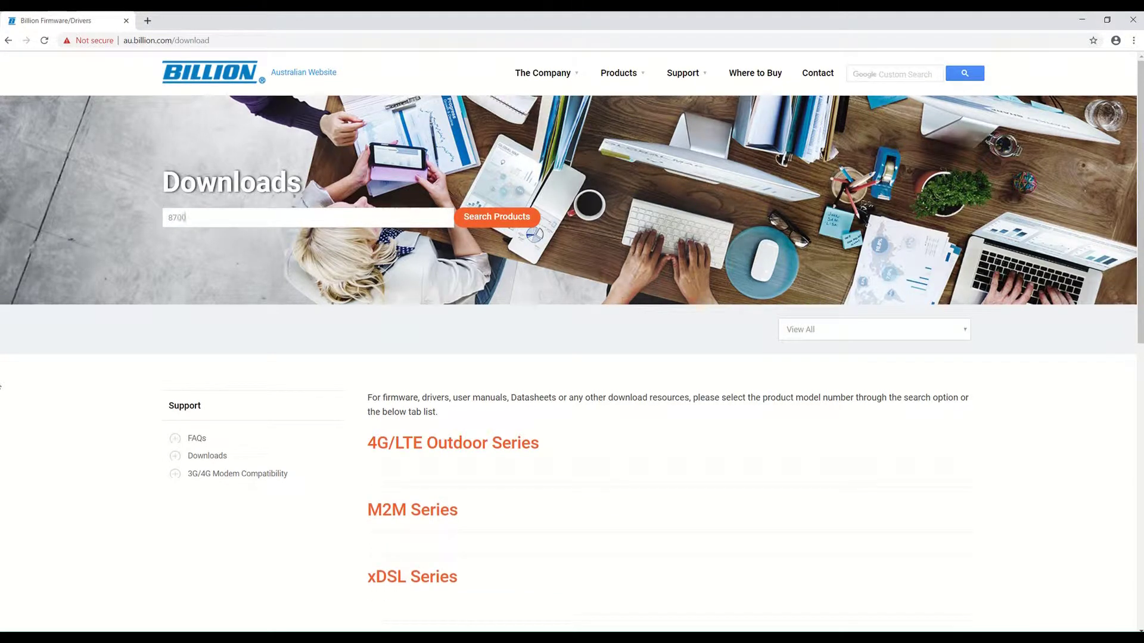
scroll(95, 437, down, 3)
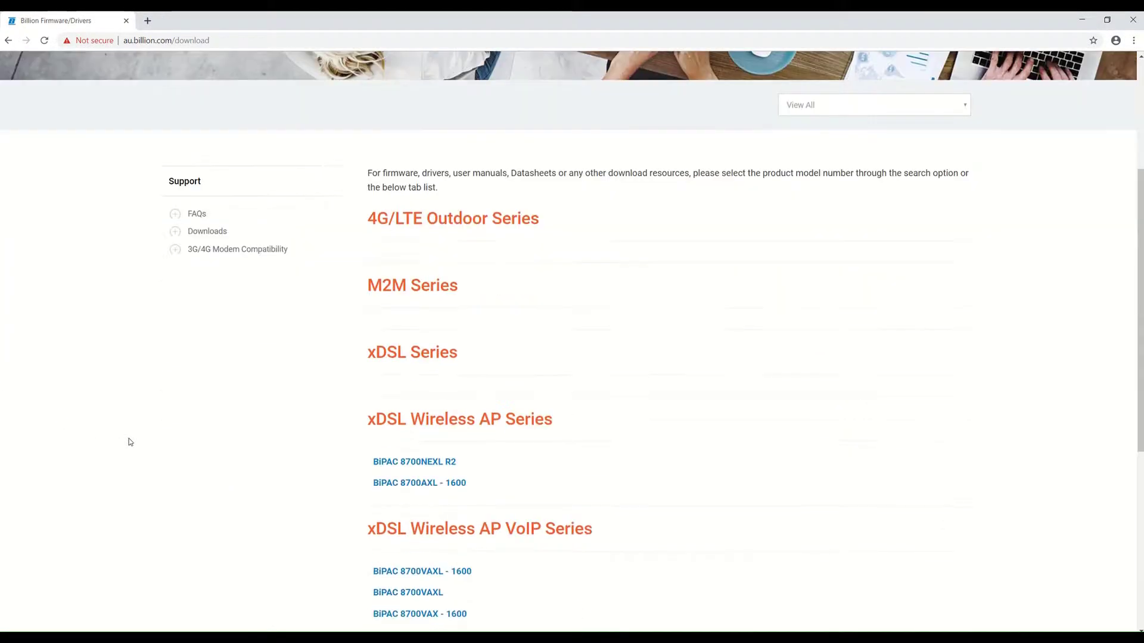
scroll(444, 462, down, 2)
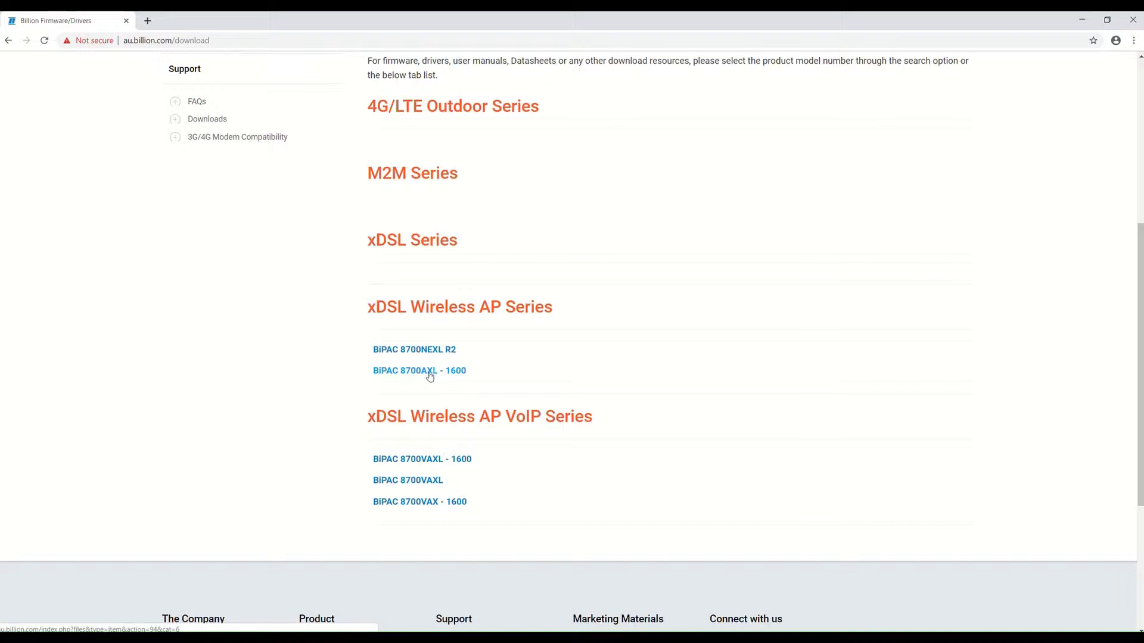
click(429, 375)
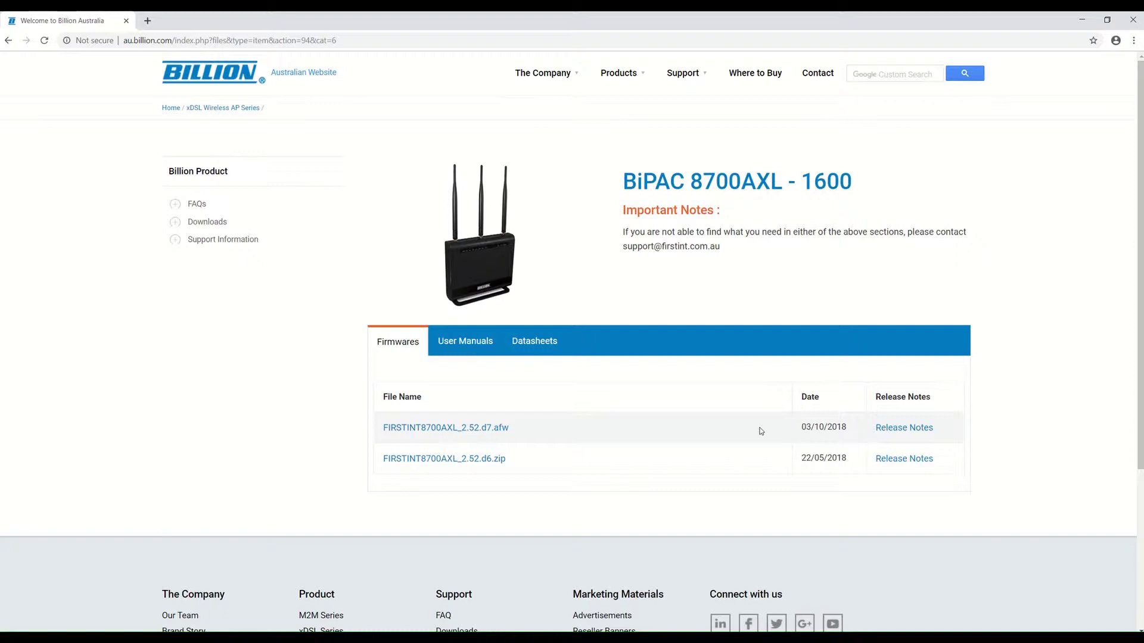
Step: Download FIRSTINT8700AXL_2.52.d7.afw, the newest firmware dated 03/10/2018, and bring up its download options
drag(794, 430, 859, 429)
click(702, 419)
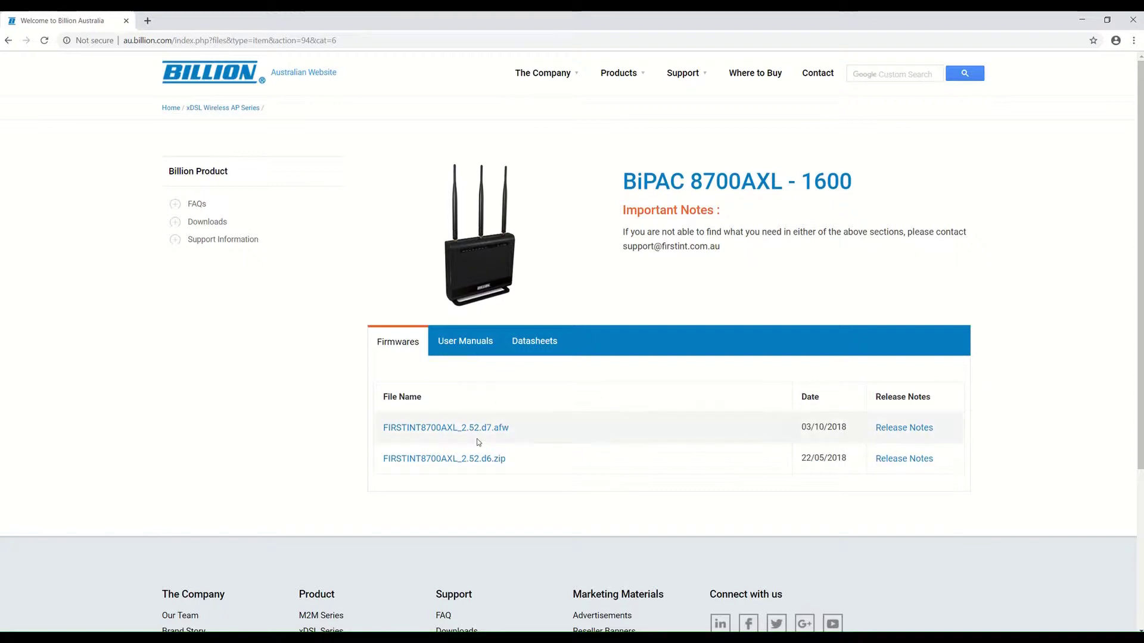
click(456, 429)
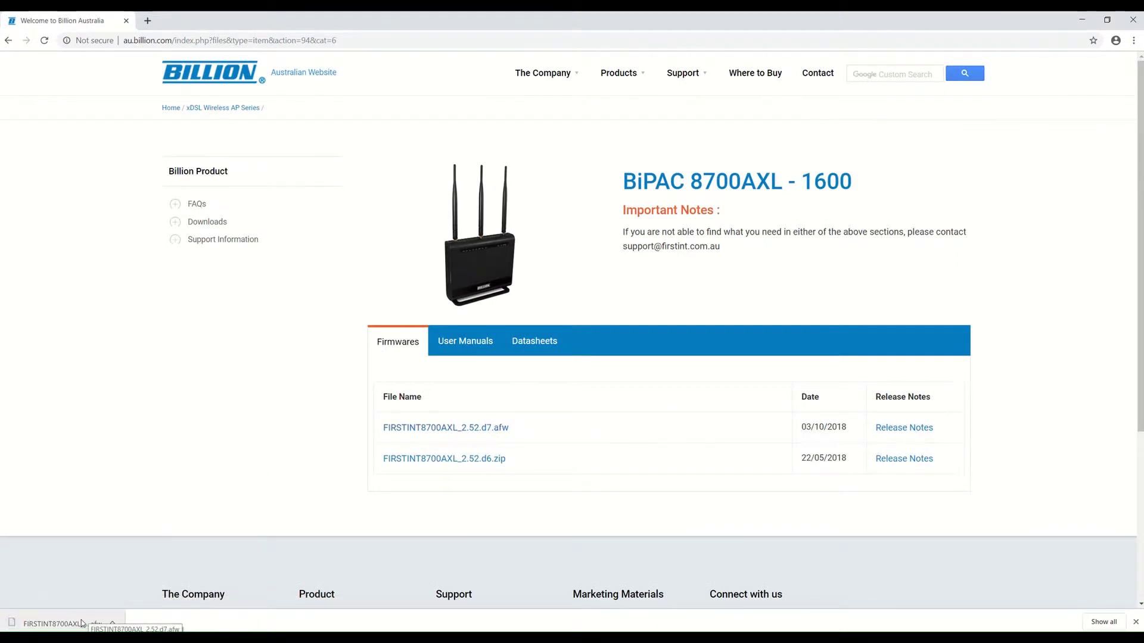
right_click(82, 623)
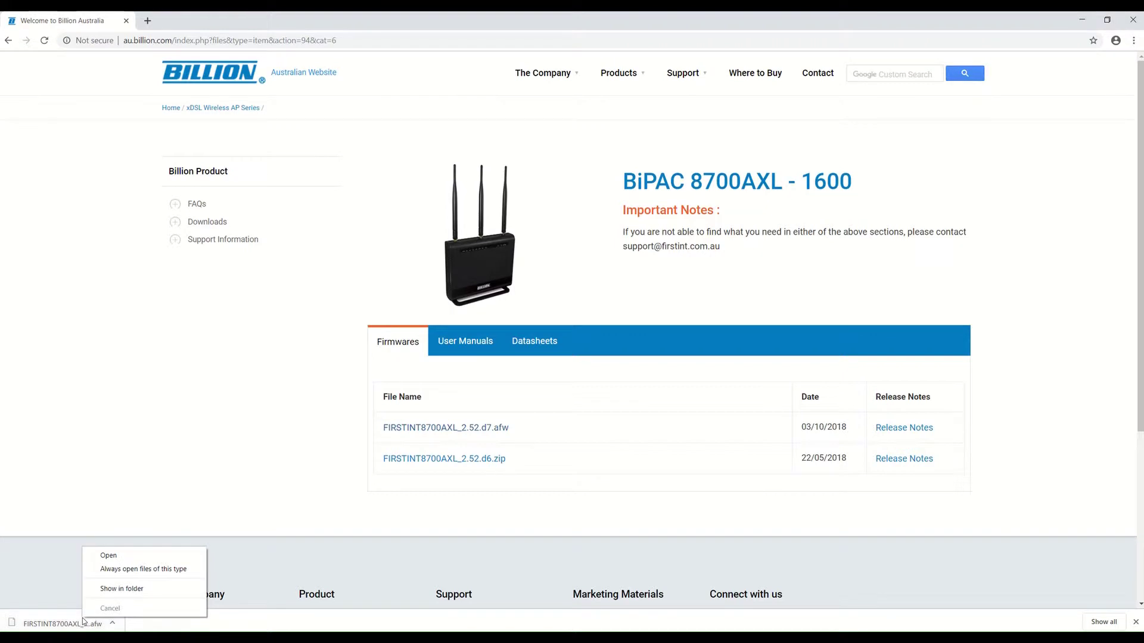
Step: Copy FIRSTINT8700AXL_2.52.d7.afw (15,053 KB) from Downloads into the desktop Firmware folder
click(110, 590)
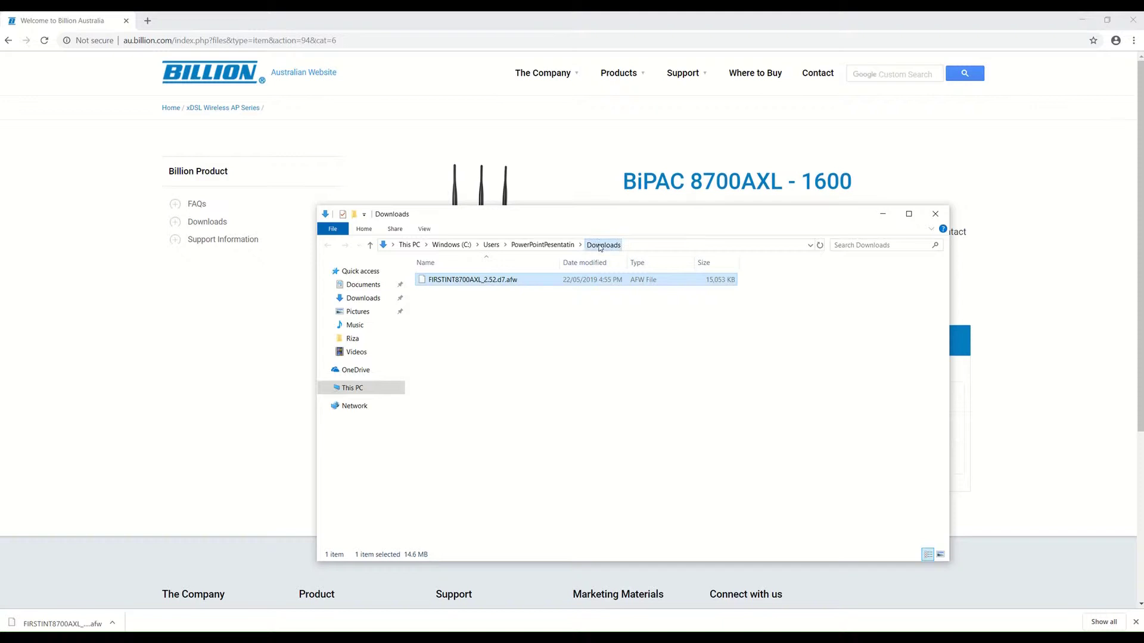
right_click(466, 281)
click(498, 396)
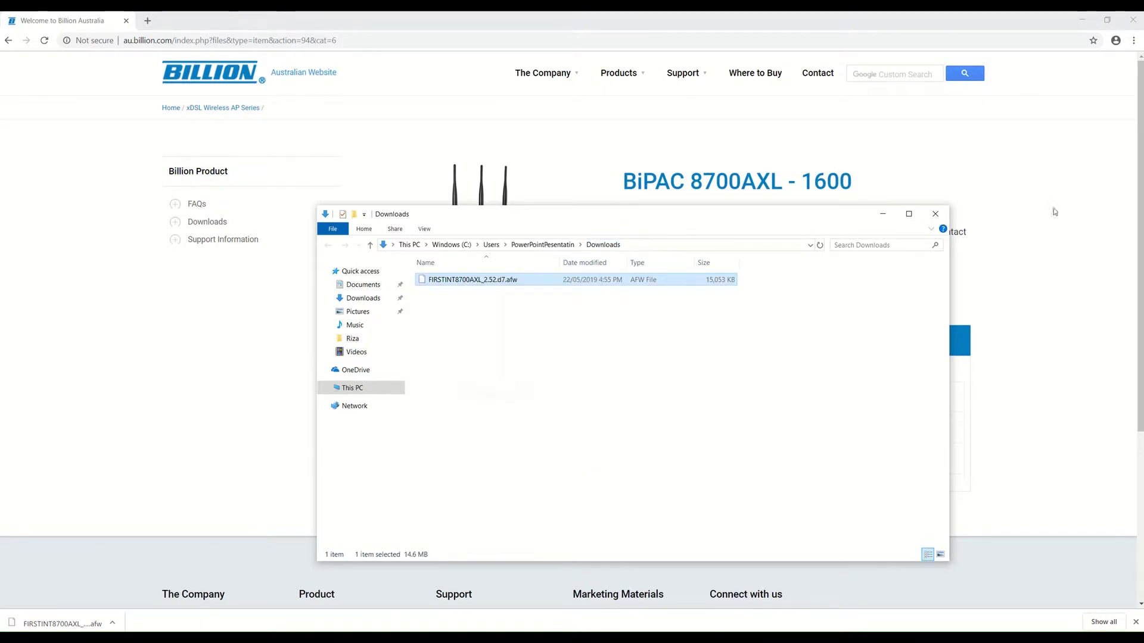
click(882, 214)
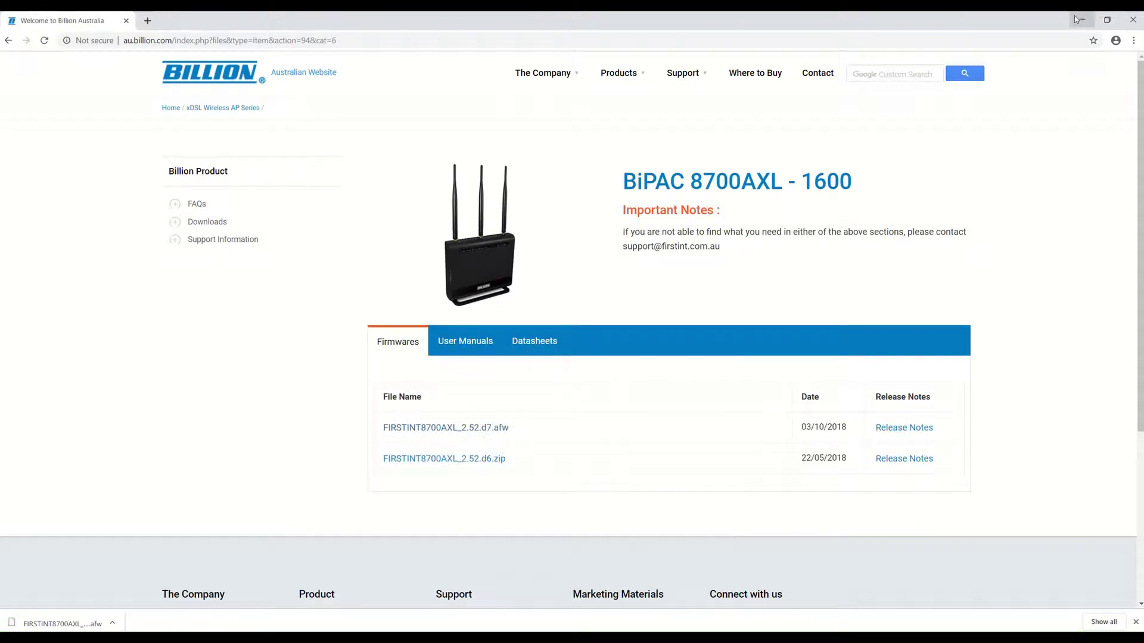
click(1077, 19)
double_click(142, 307)
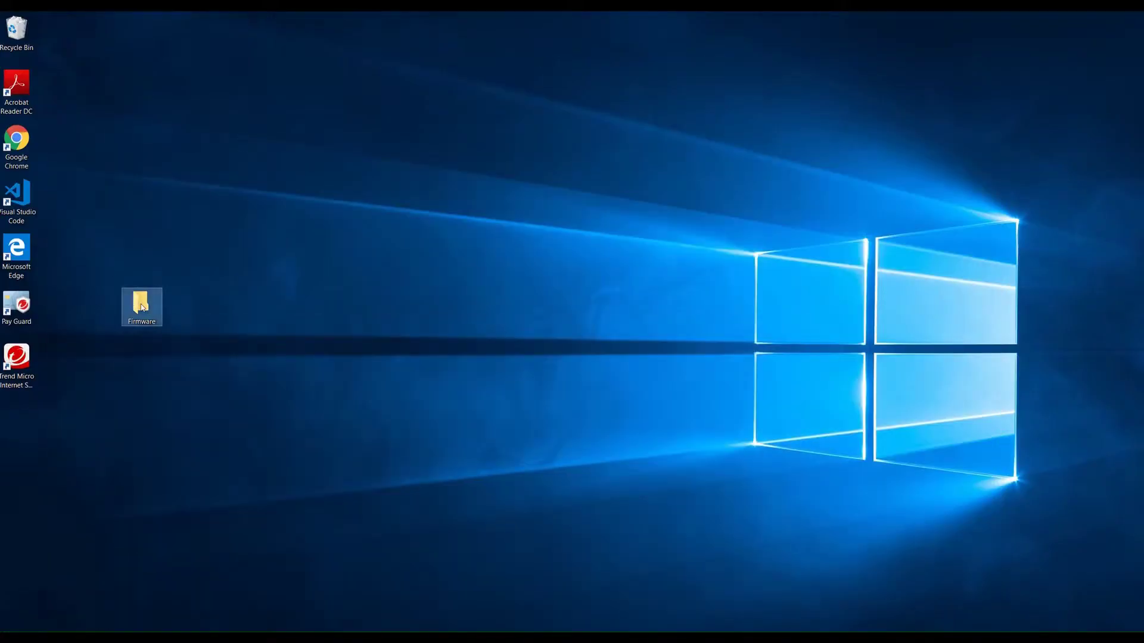
right_click(464, 318)
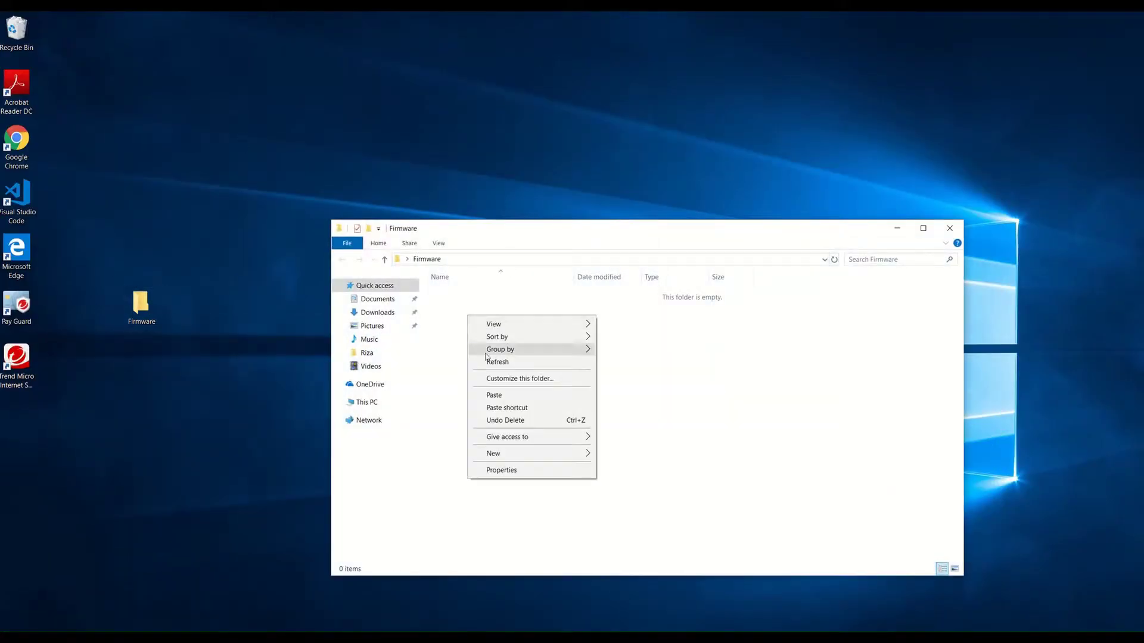
click(493, 396)
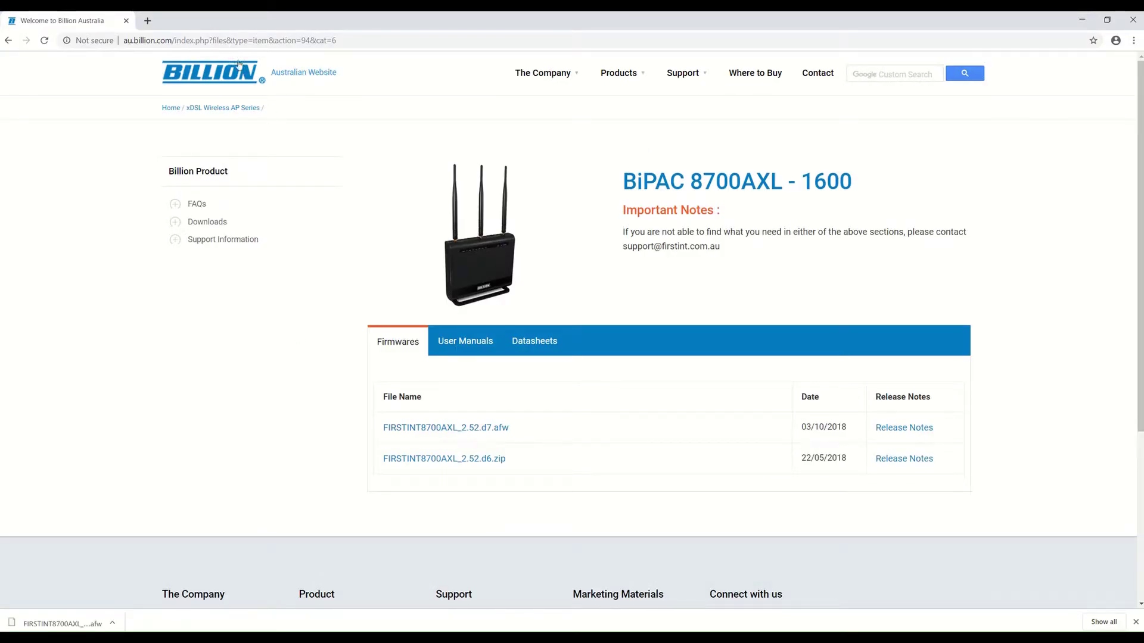
click(147, 20)
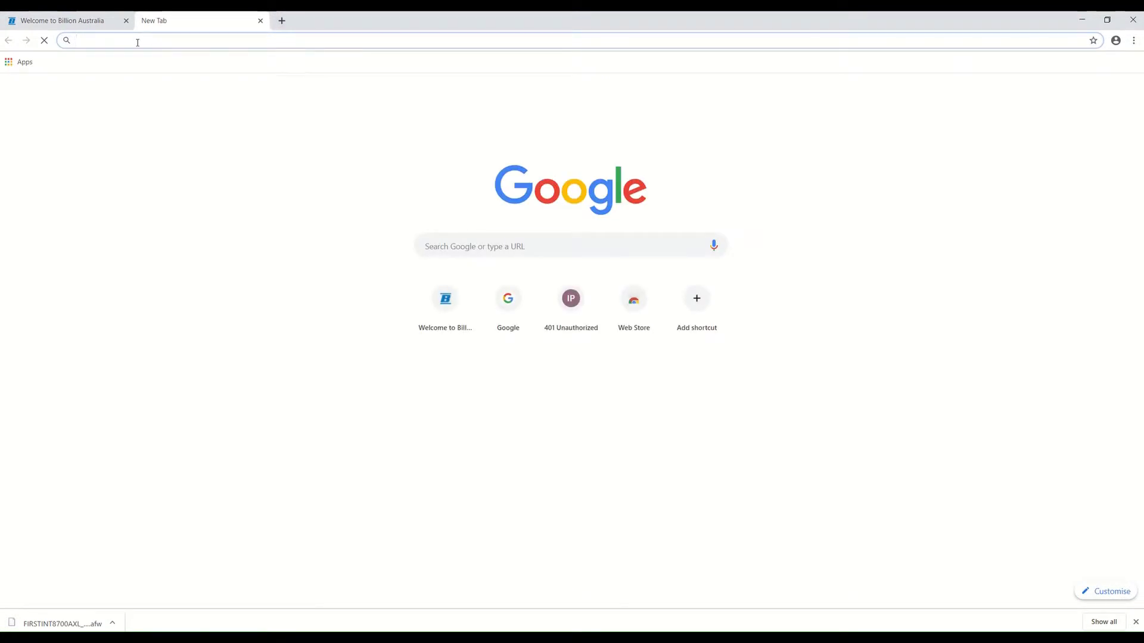
text(http://)
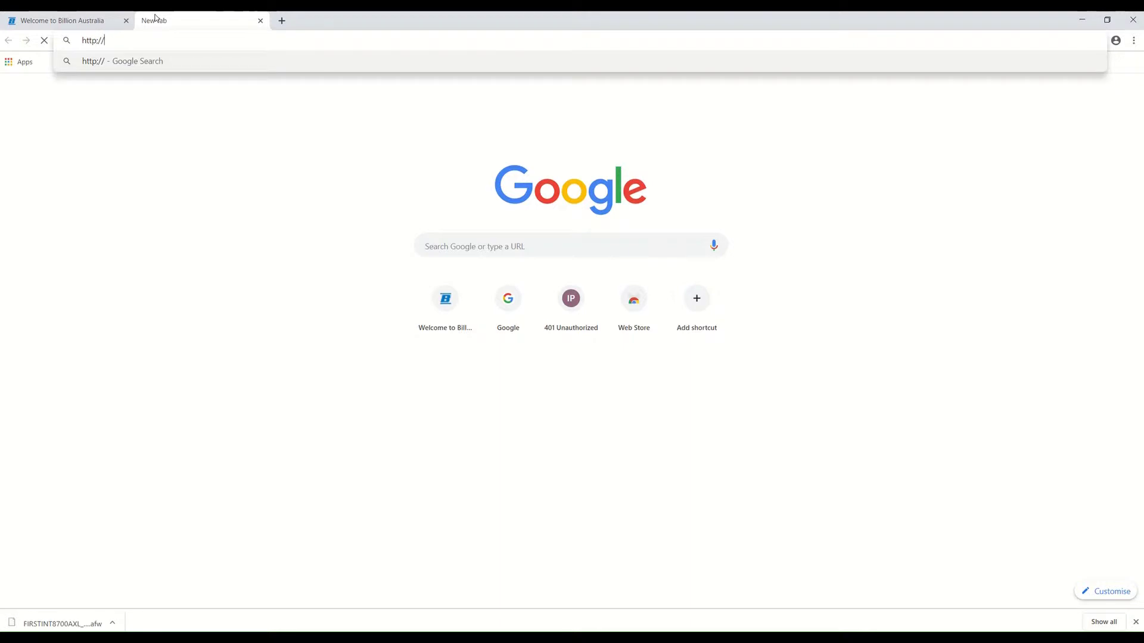
key(BackSpace)
key(BackSpace)
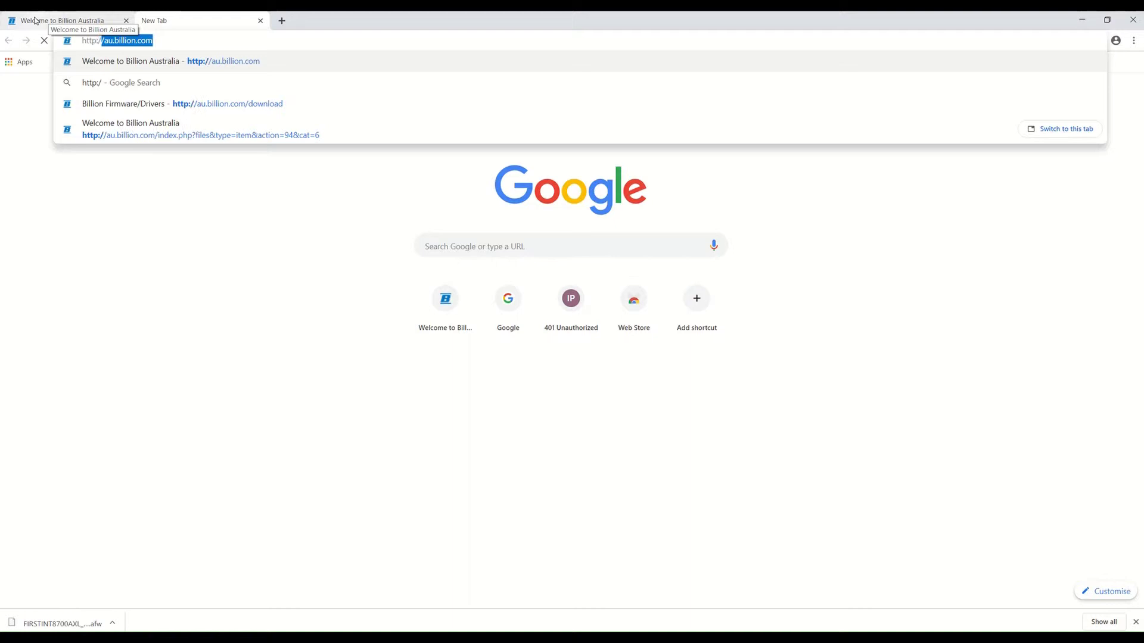
text(//19)
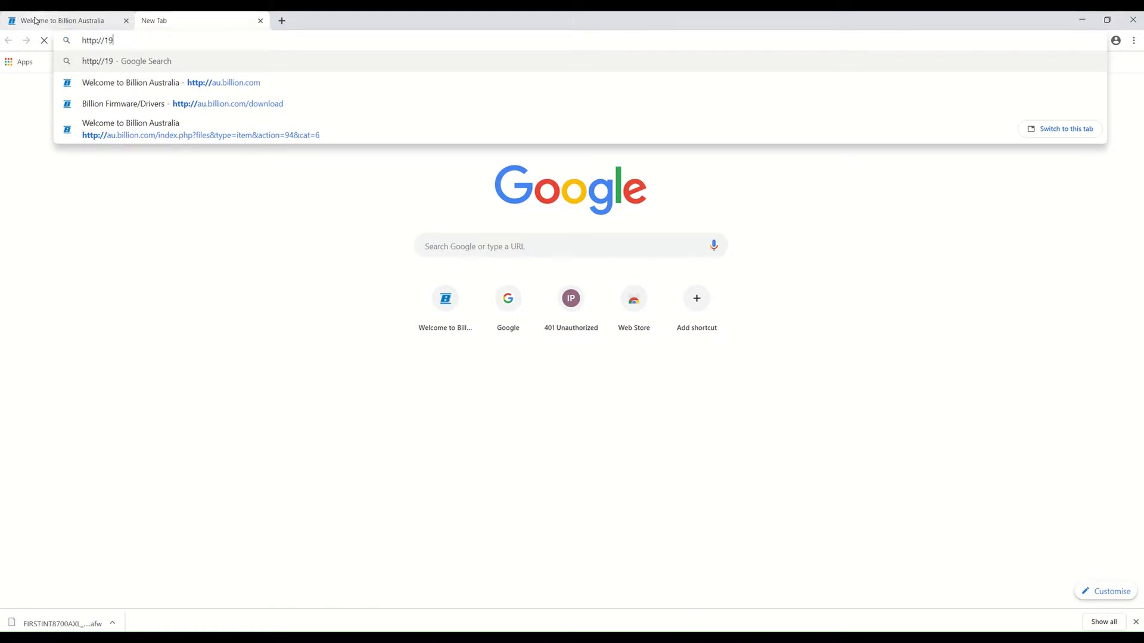
text(2.168)
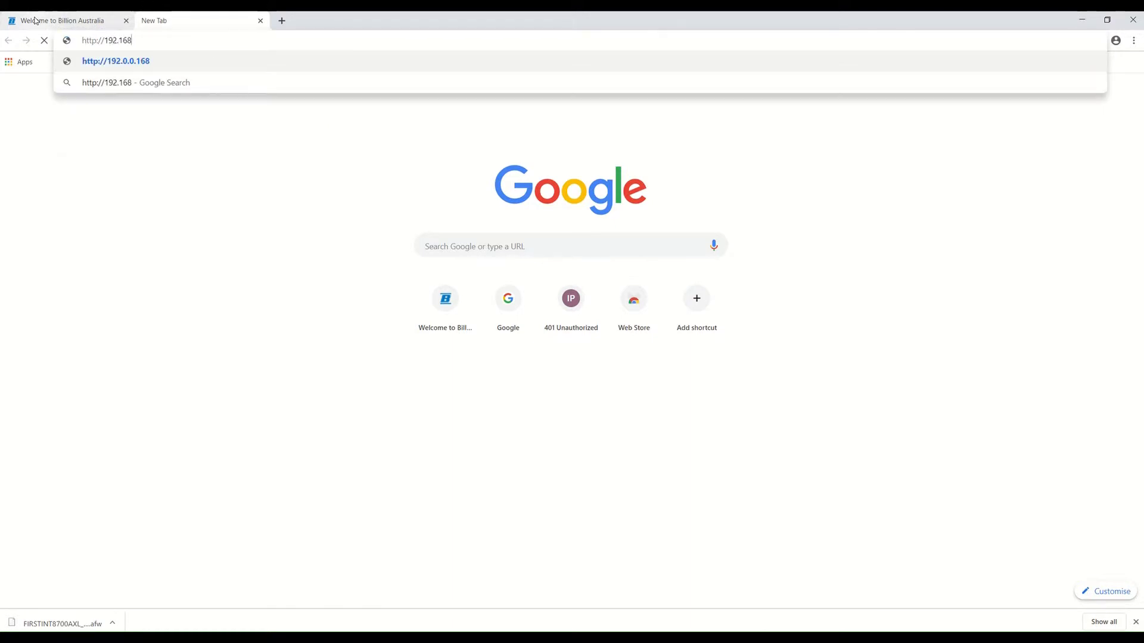
text(.1.254)
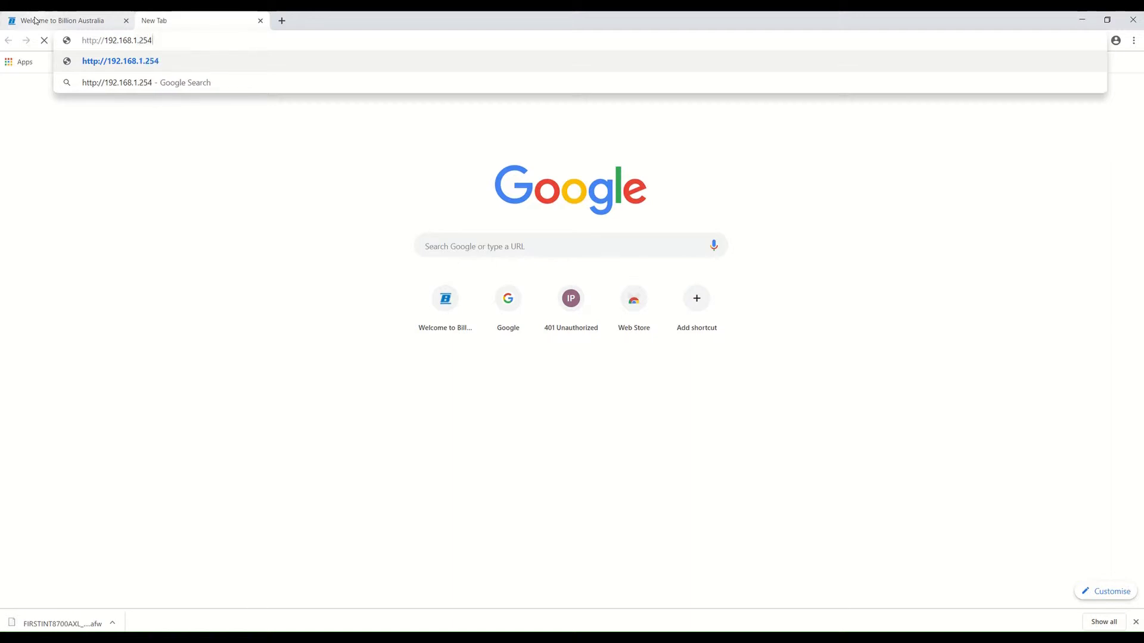
key(Return)
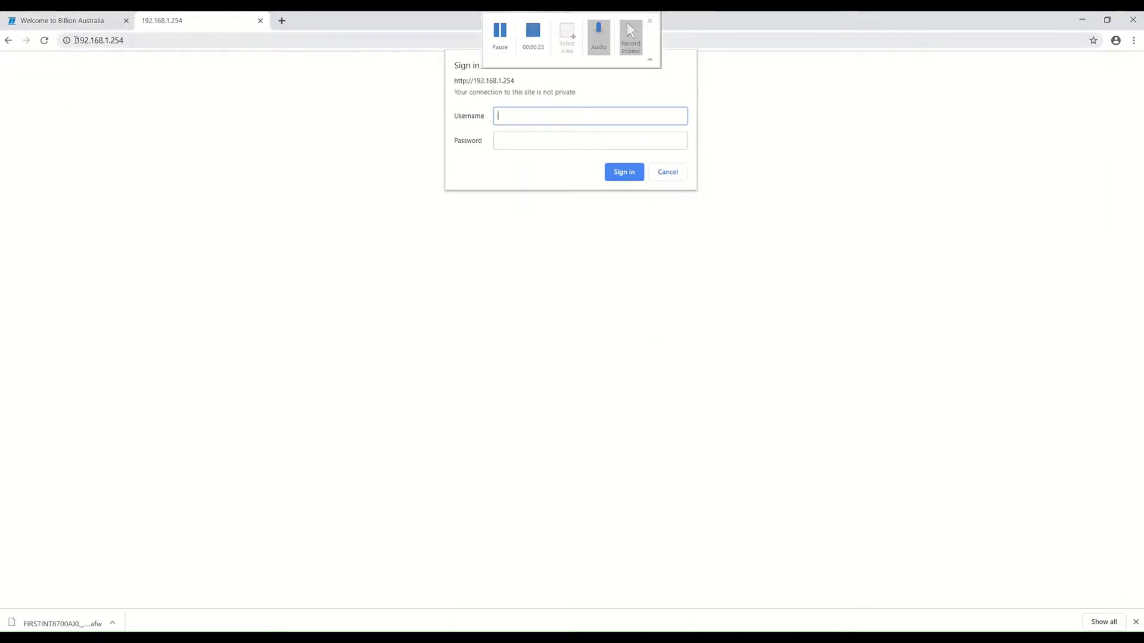
Step: Select the 192.168.1.254 address in Chrome's address bar
drag(76, 40, 125, 41)
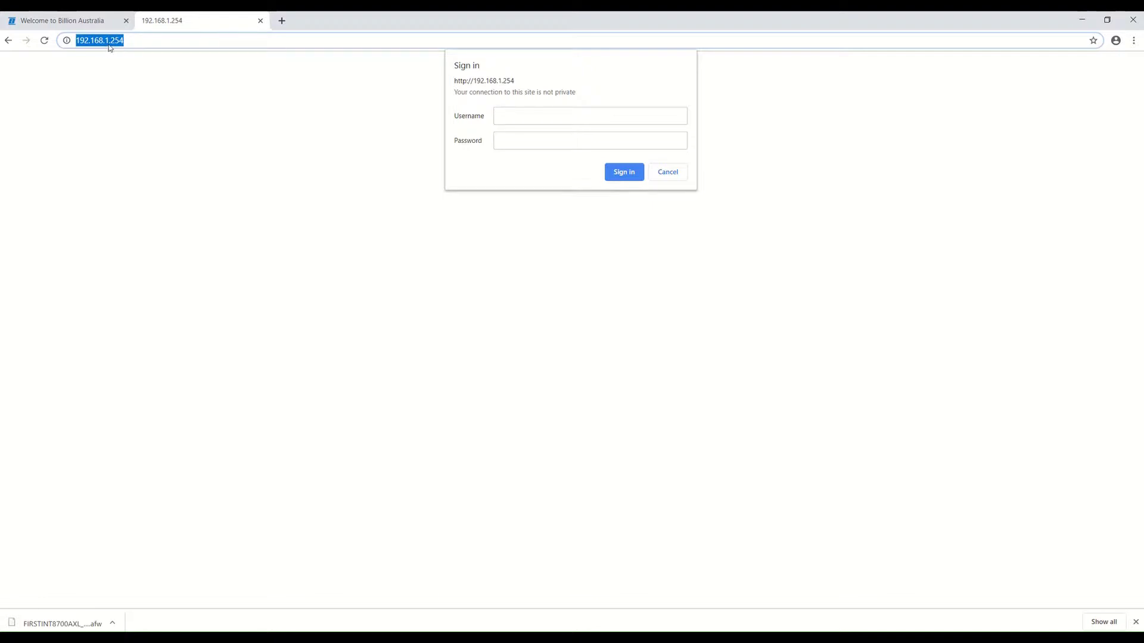
click(130, 39)
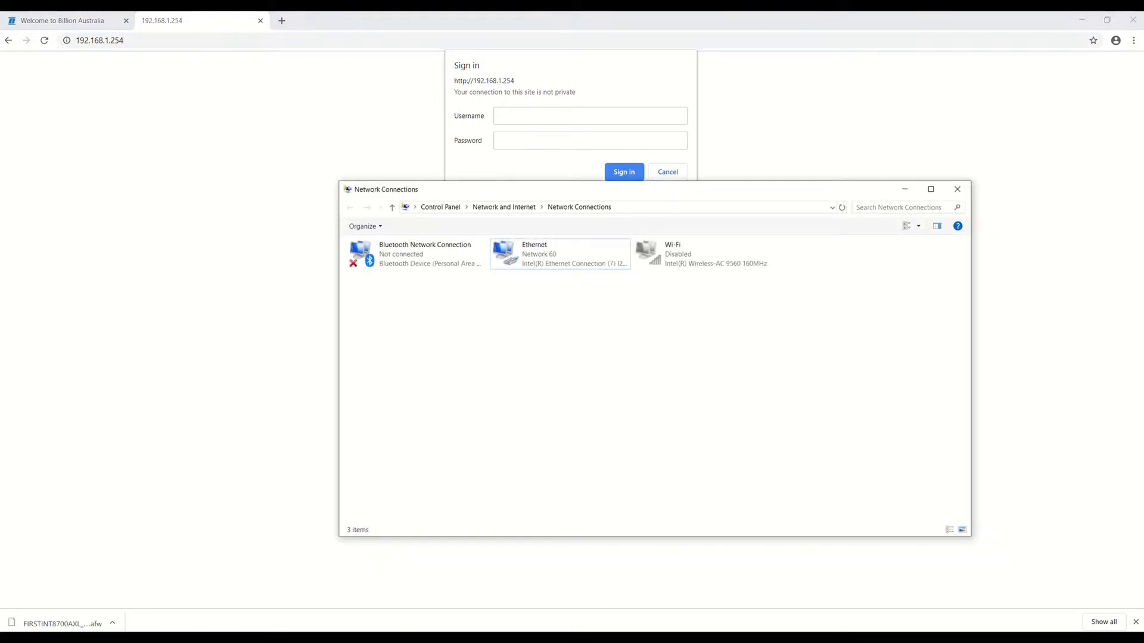
Step: Check the Ethernet status (enabled, 1.0 Gbps), then return to the router's Username field
drag(674, 205, 663, 244)
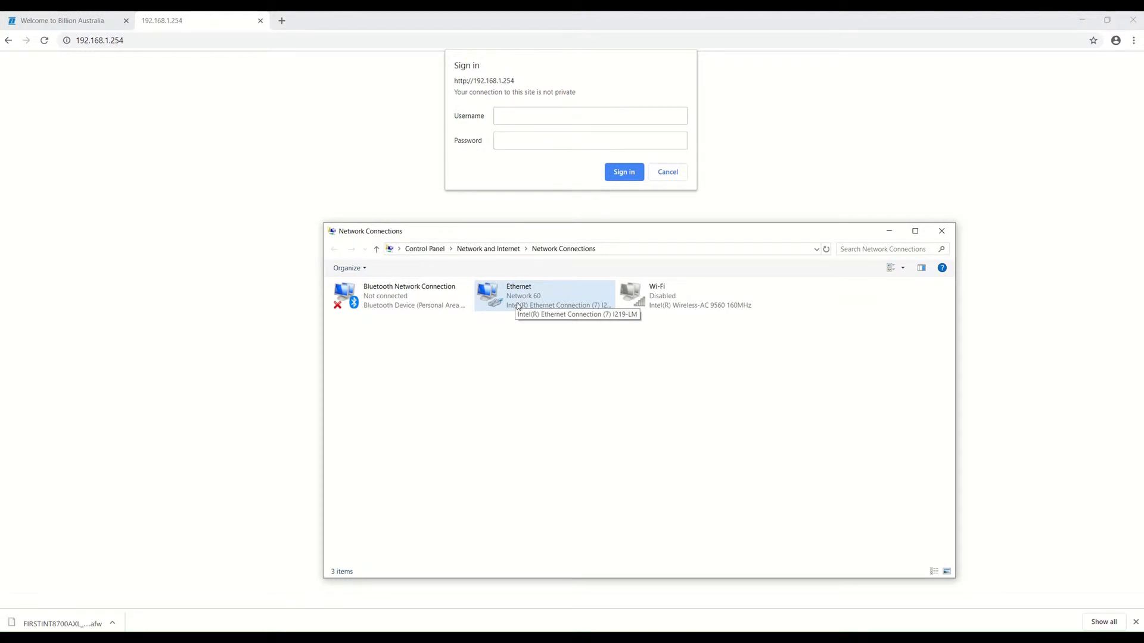
right_click(517, 306)
click(540, 324)
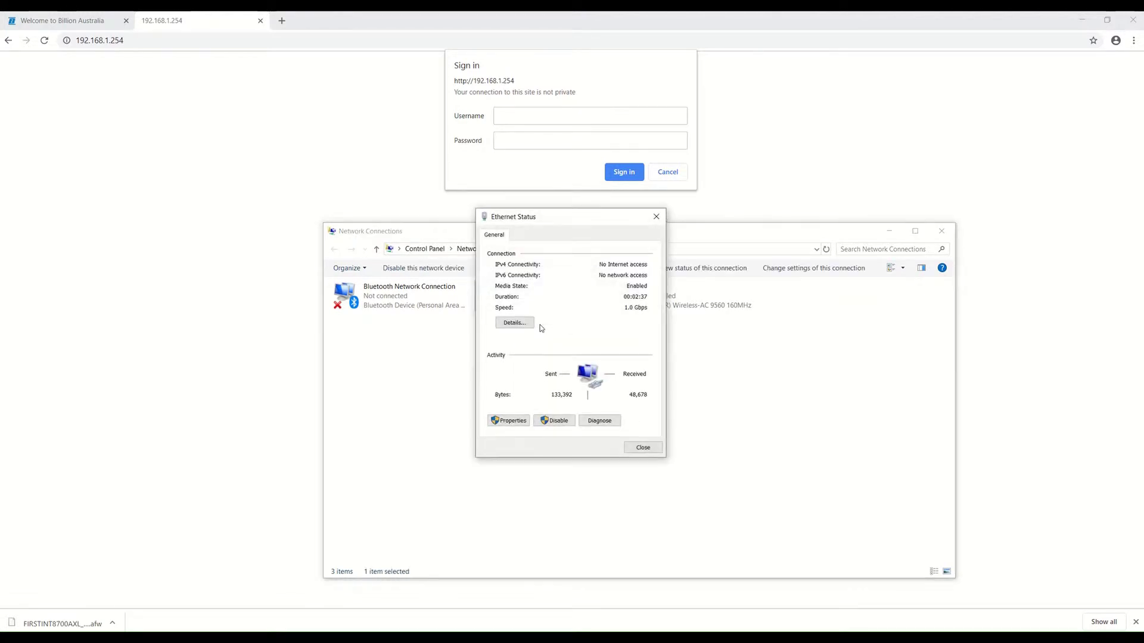
click(656, 216)
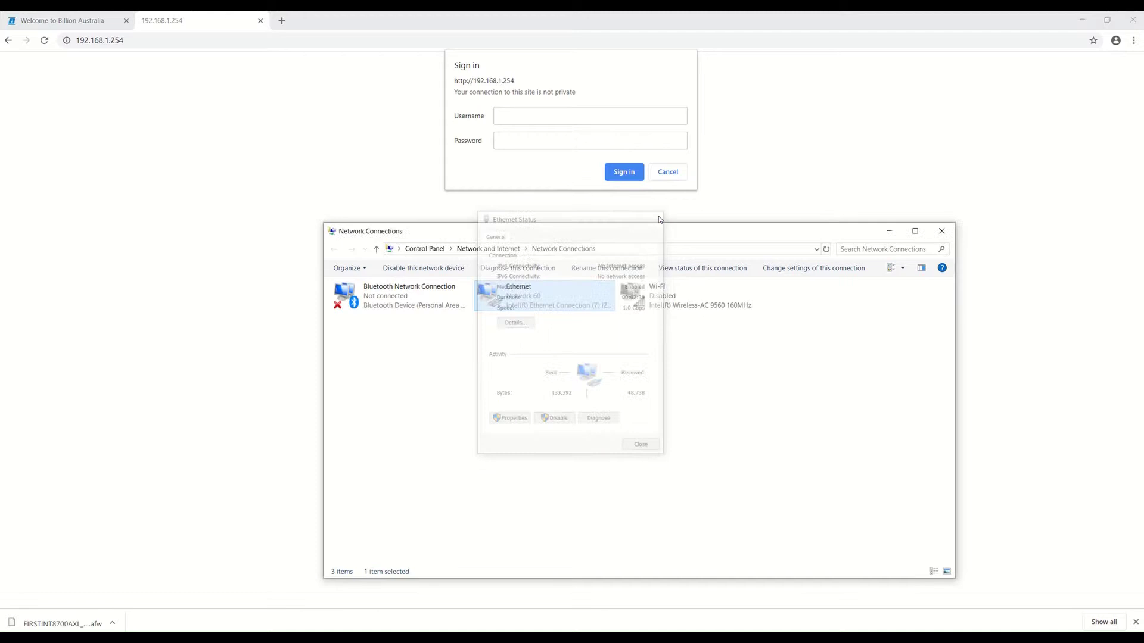
click(887, 233)
click(527, 118)
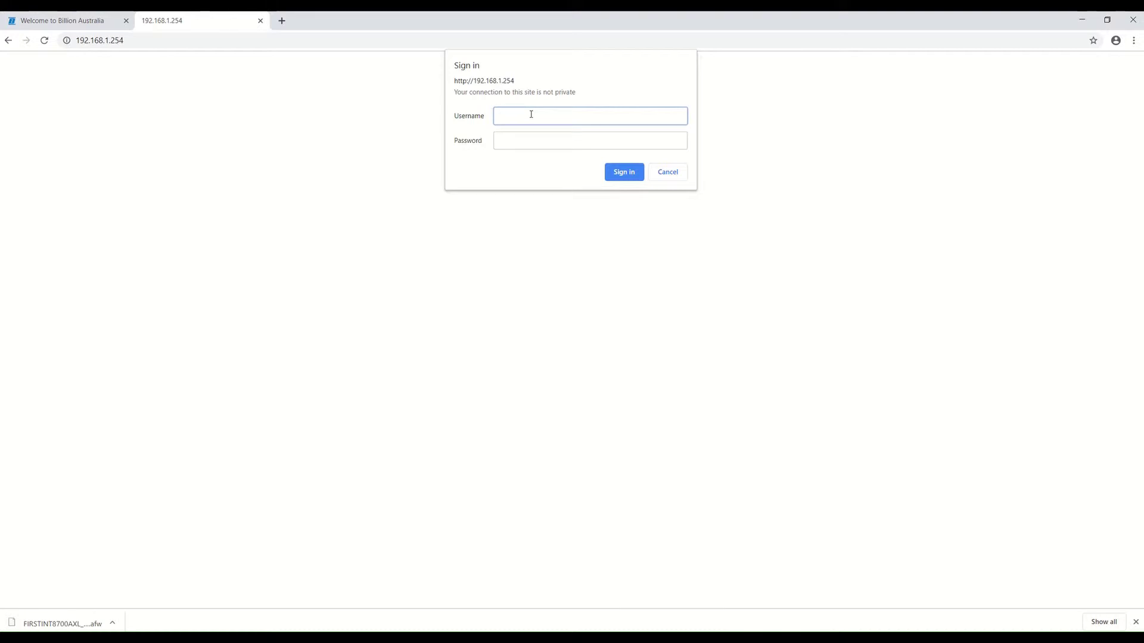
Step: Sign in to the router with the admin username and its password
text(admin)
key(Tab)
text(ad)
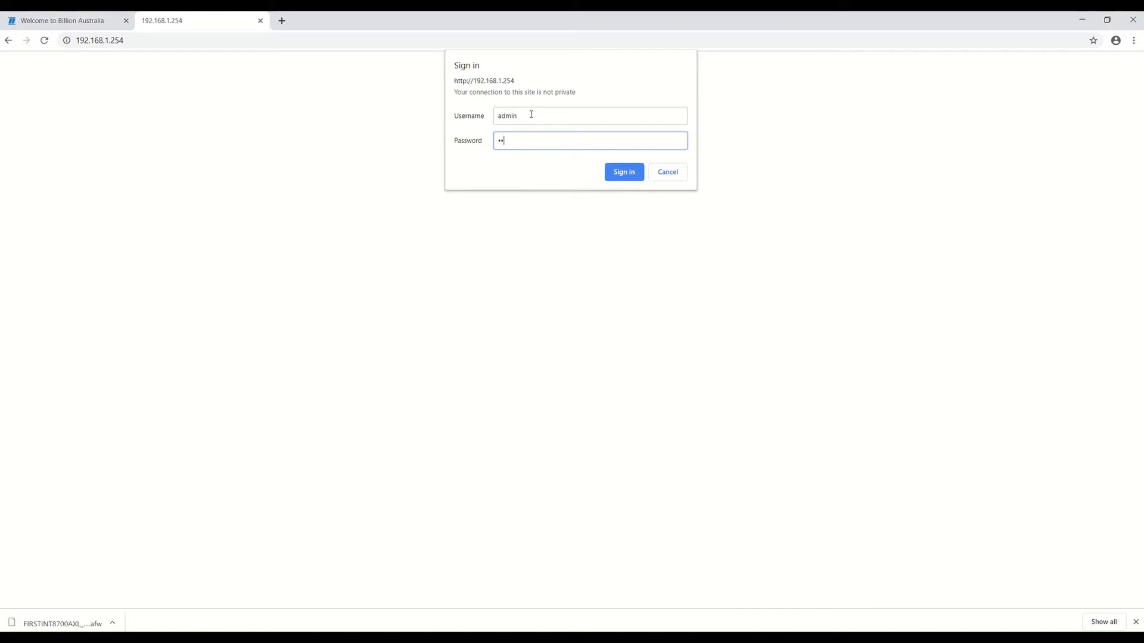
text(m)
key(Return)
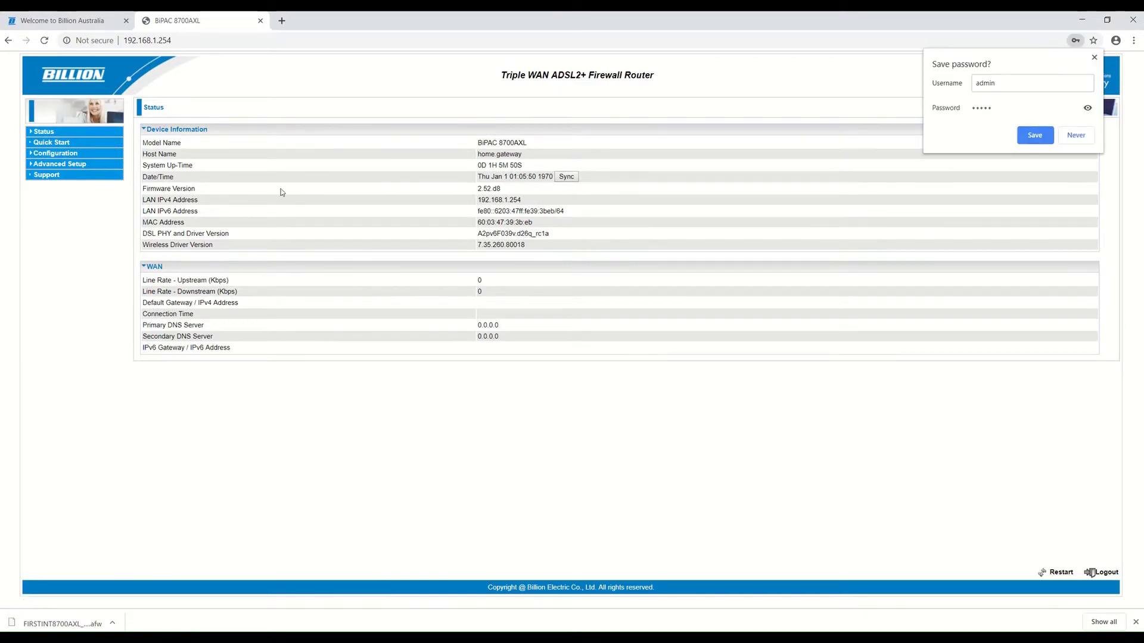
Step: Navigate Configuration > System > Backup / Update in the router's left menu
click(63, 159)
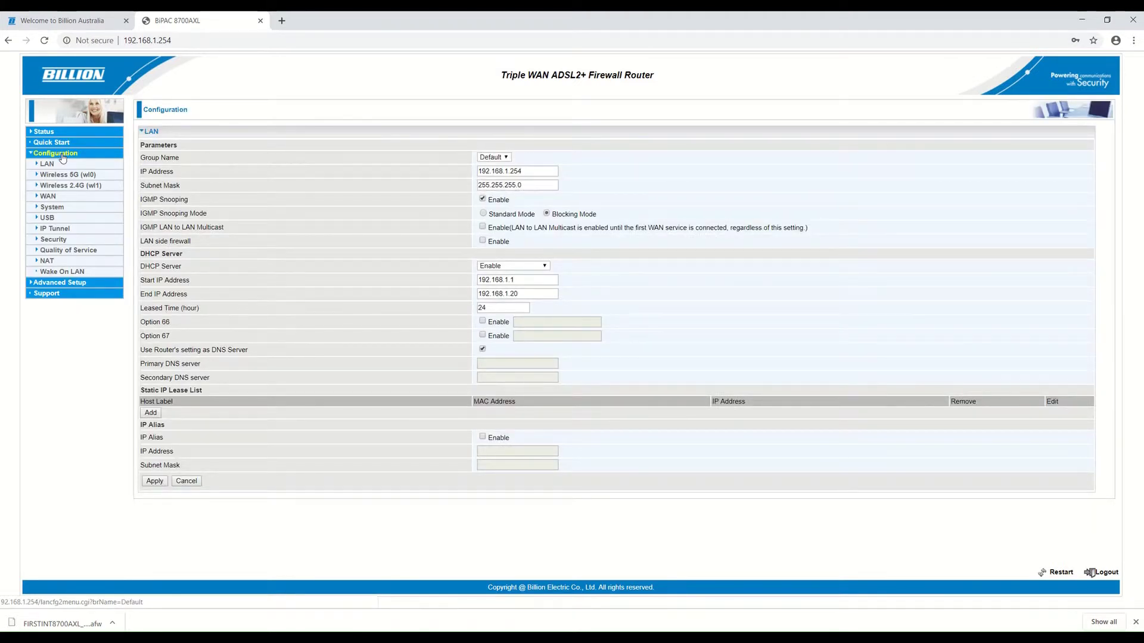
click(55, 208)
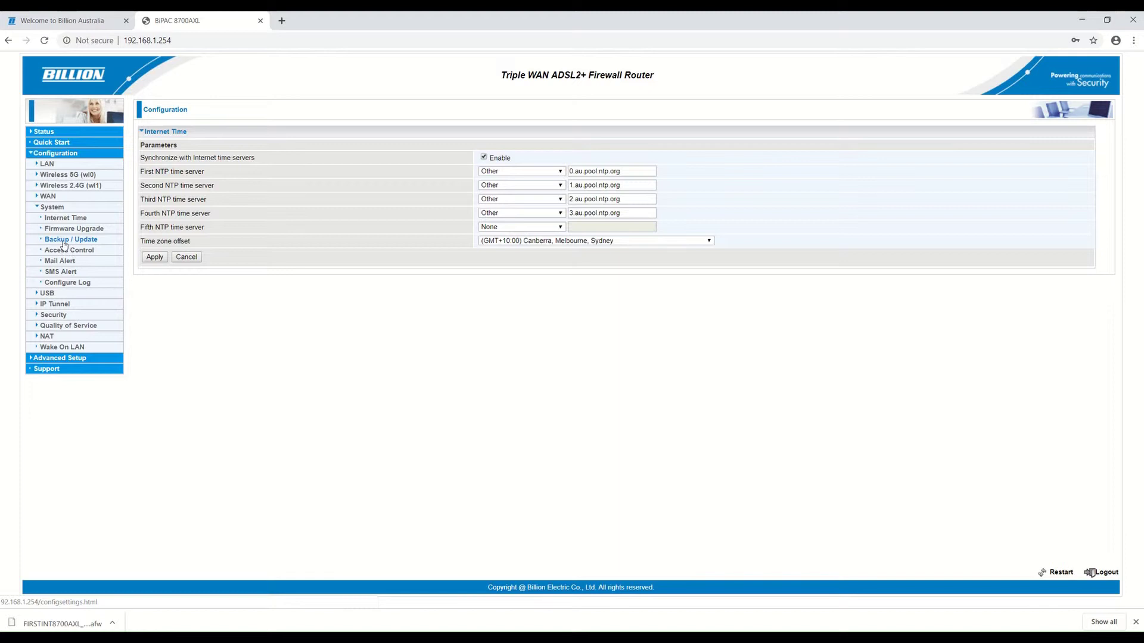
click(62, 243)
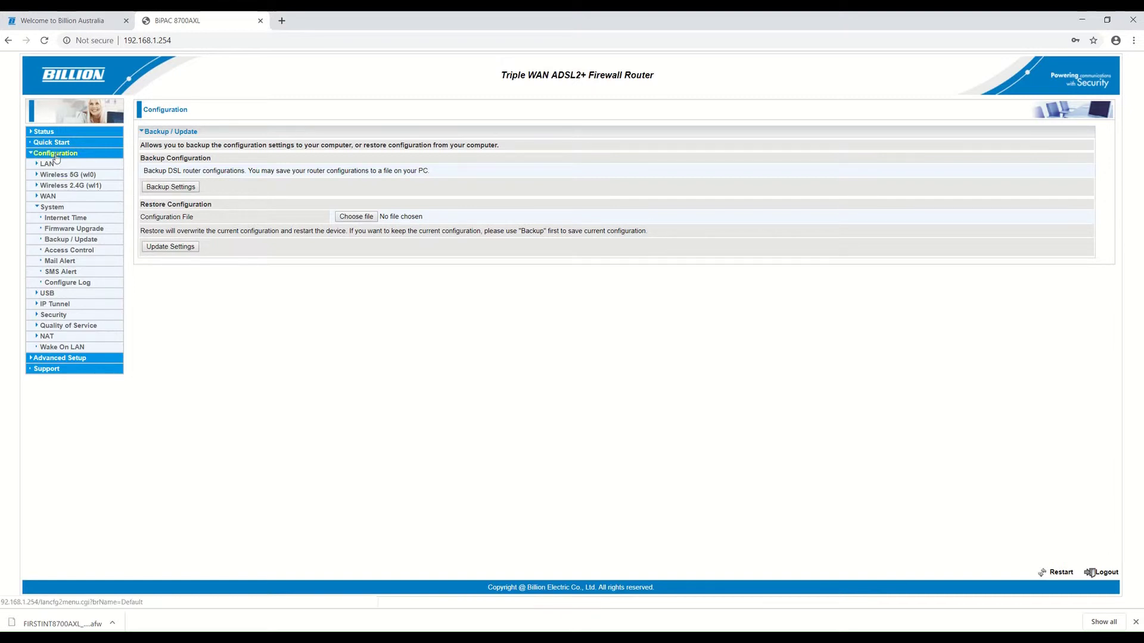
click(53, 210)
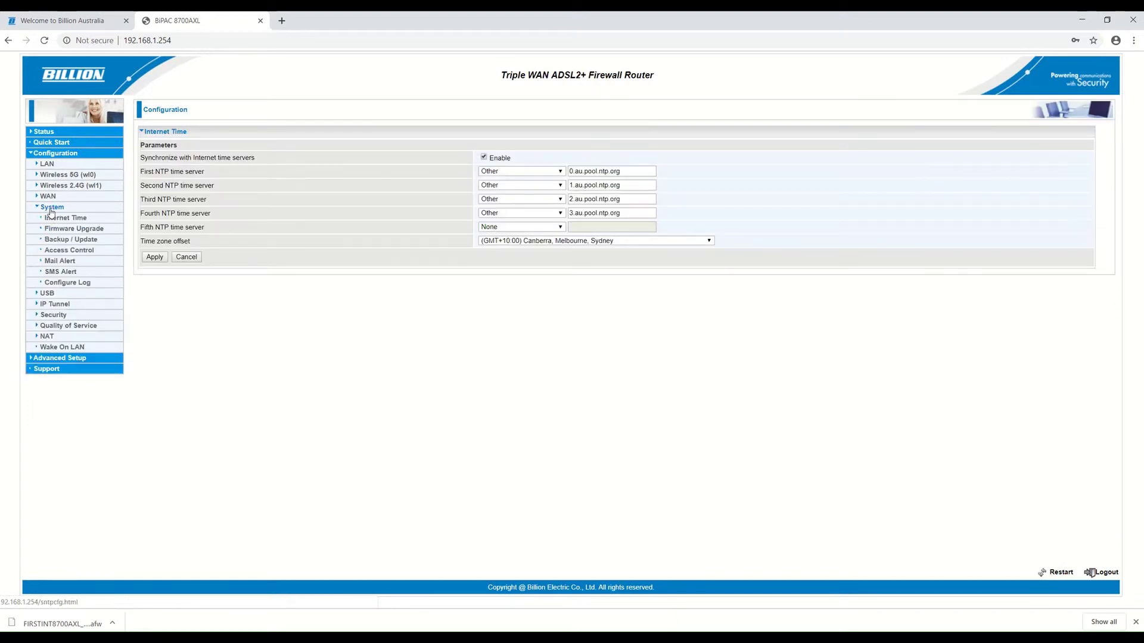
click(66, 243)
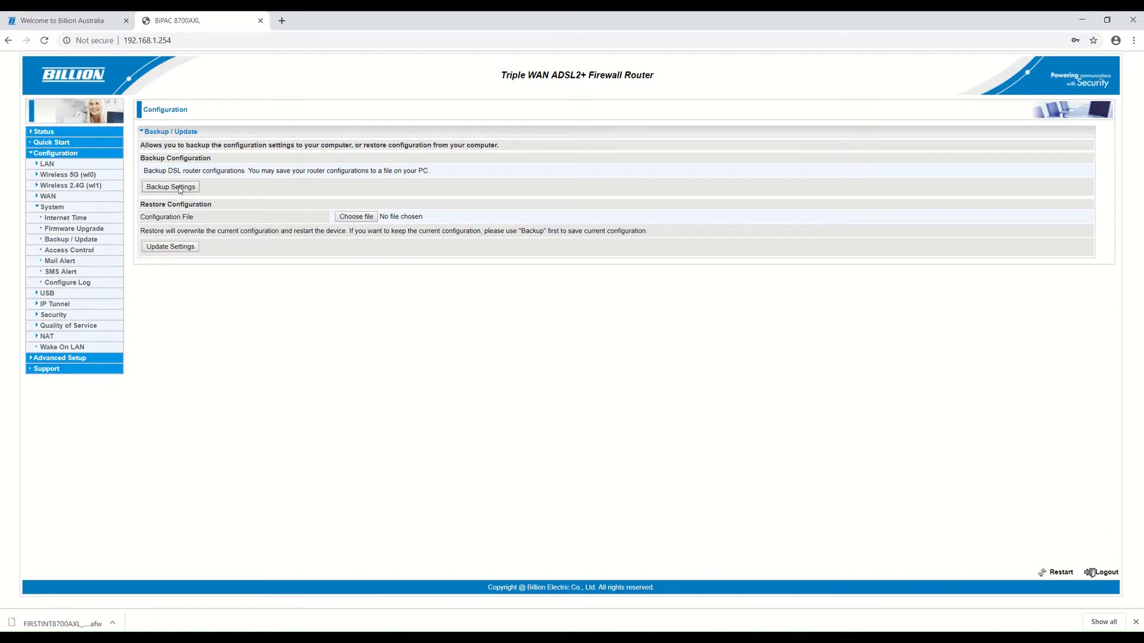
Step: Download the configuration as backupsettings.conf (64 KB) and confirm it in Downloads
click(179, 189)
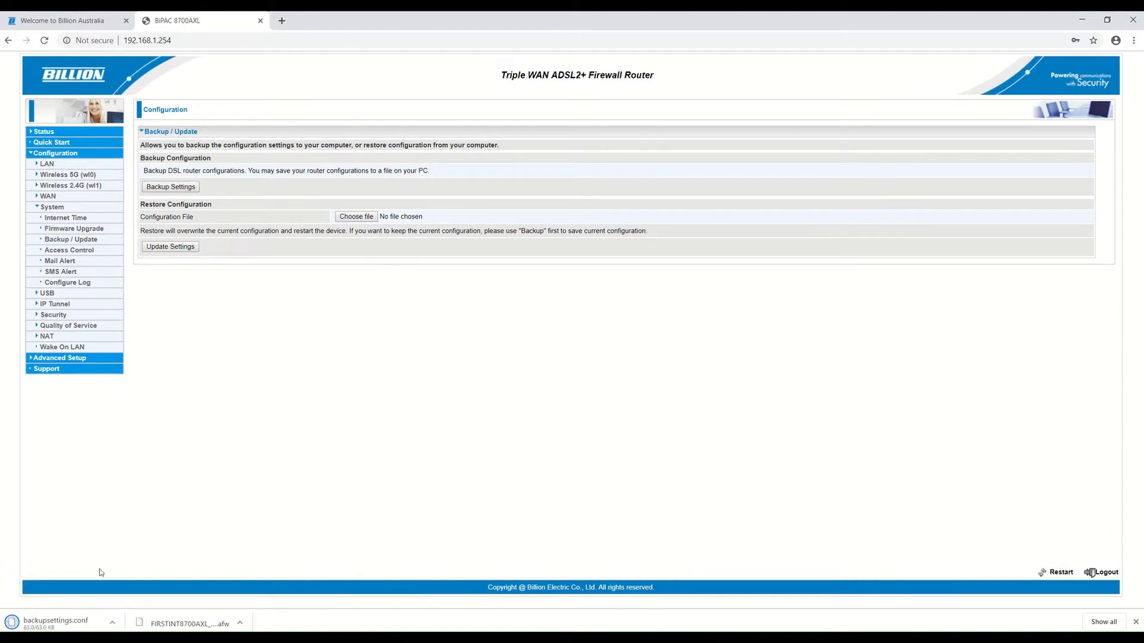
right_click(58, 626)
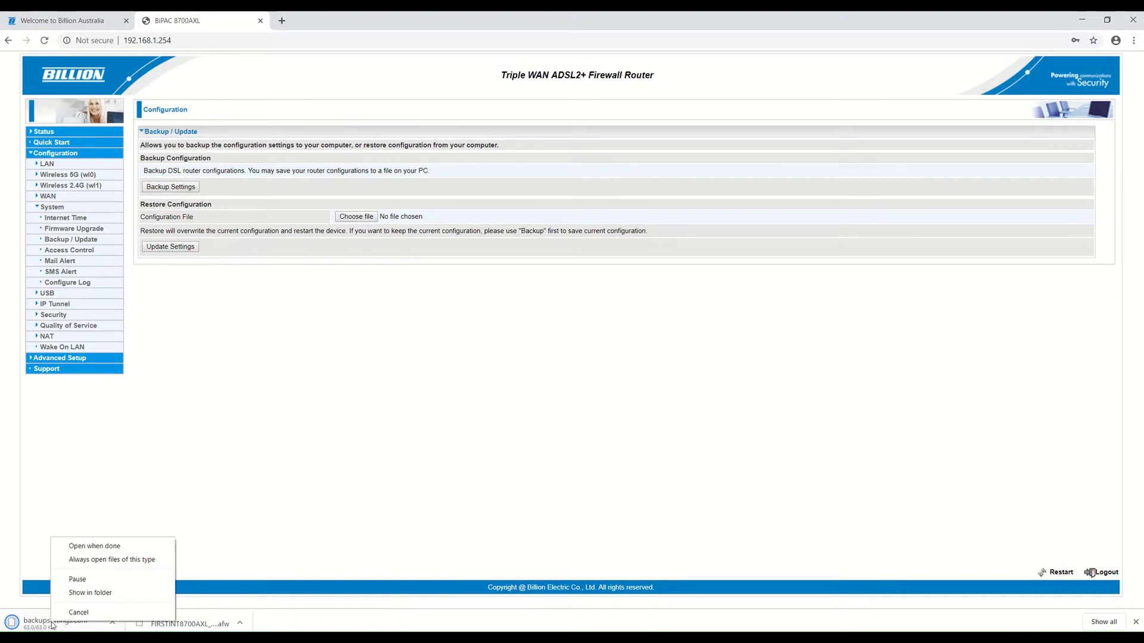
click(90, 593)
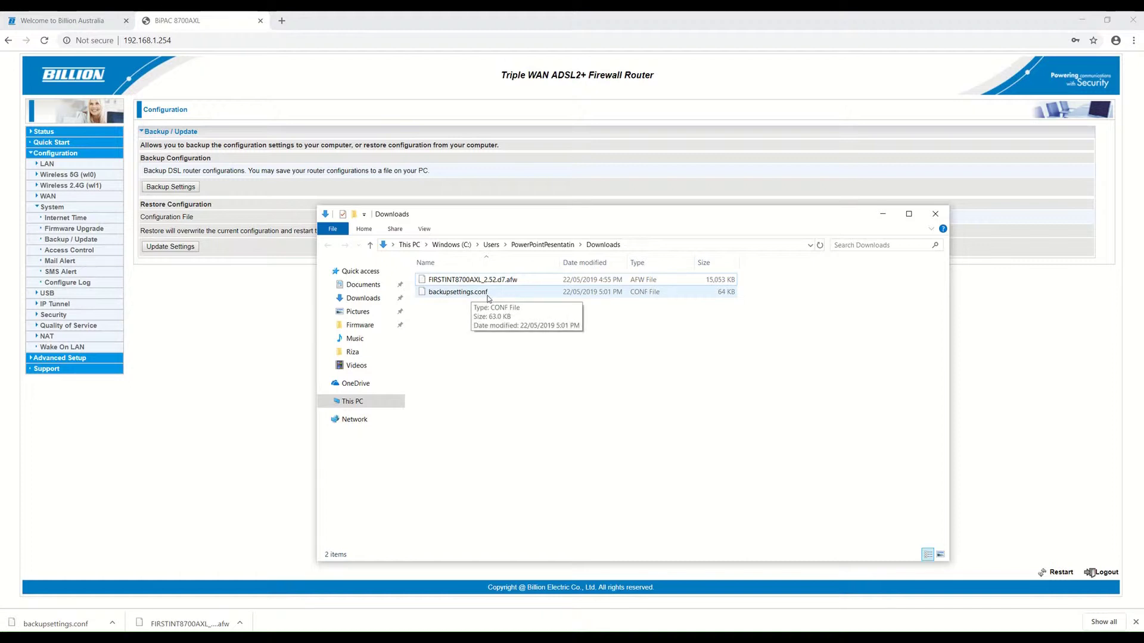
click(884, 218)
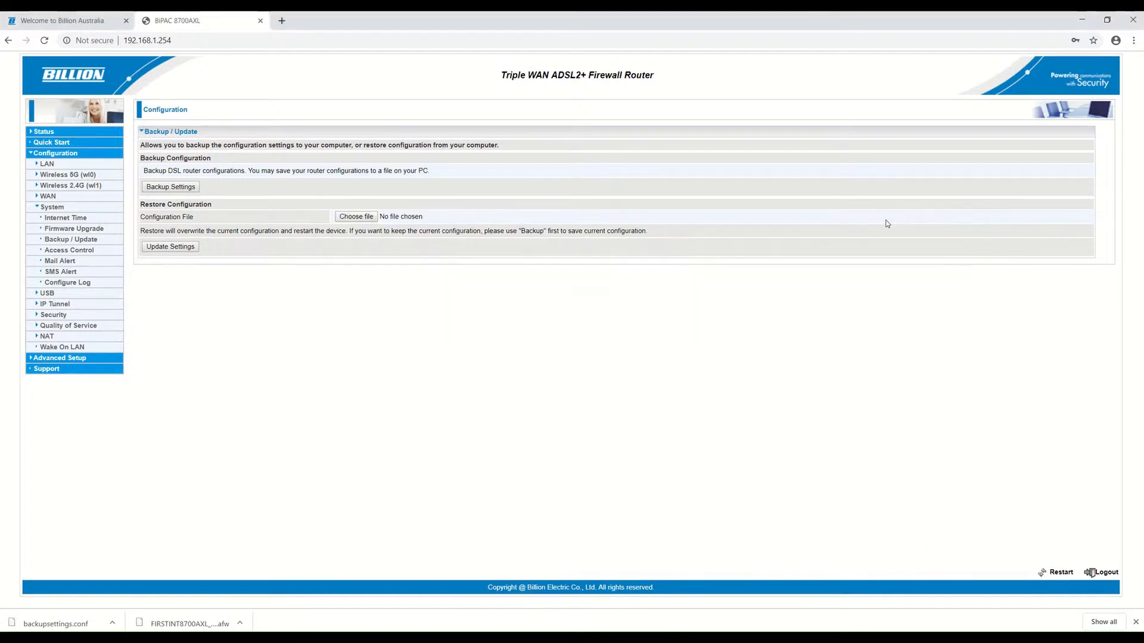
Step: Select FIRSTINT8700AXL_2.52.d7.afw from Desktop\Firmware on the Firmware Upgrade page and start uploading it
click(76, 230)
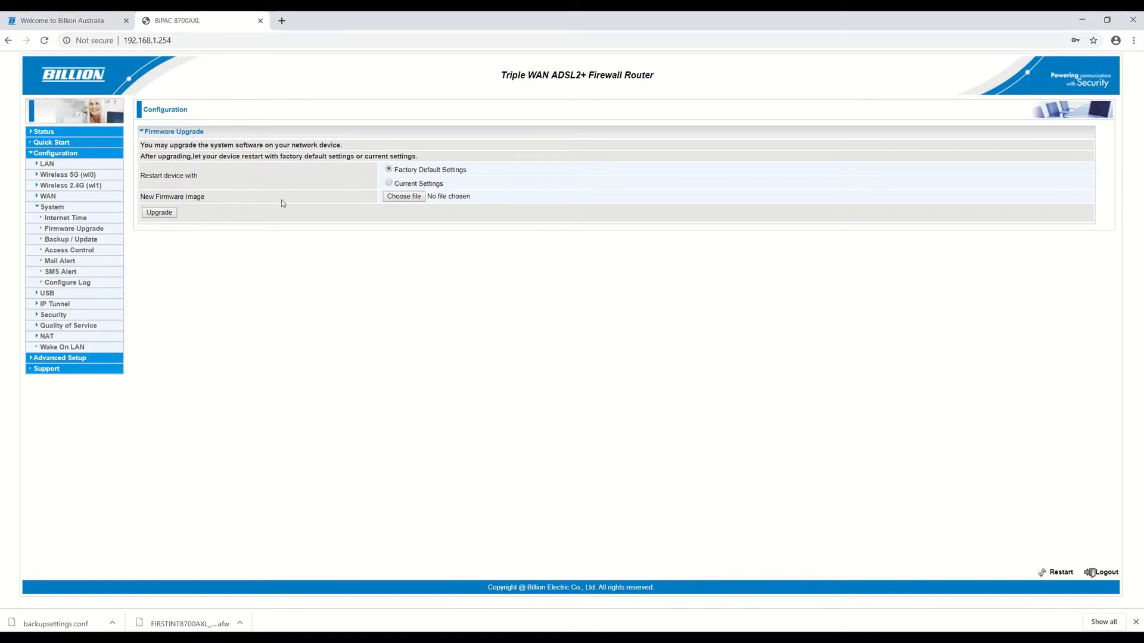
click(402, 197)
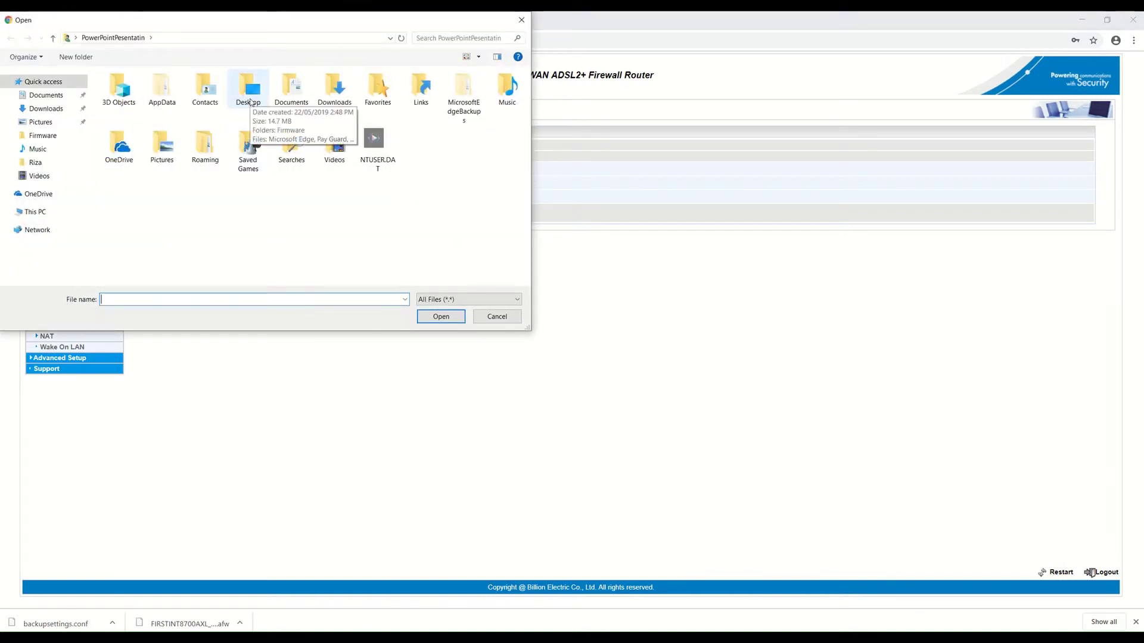
double_click(251, 102)
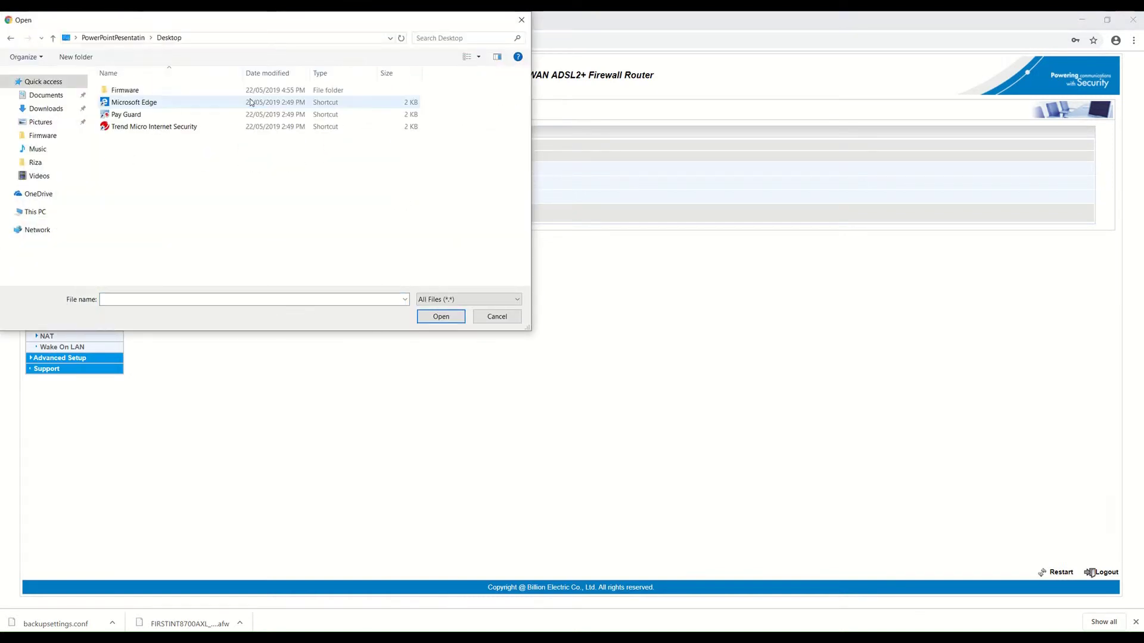
double_click(177, 90)
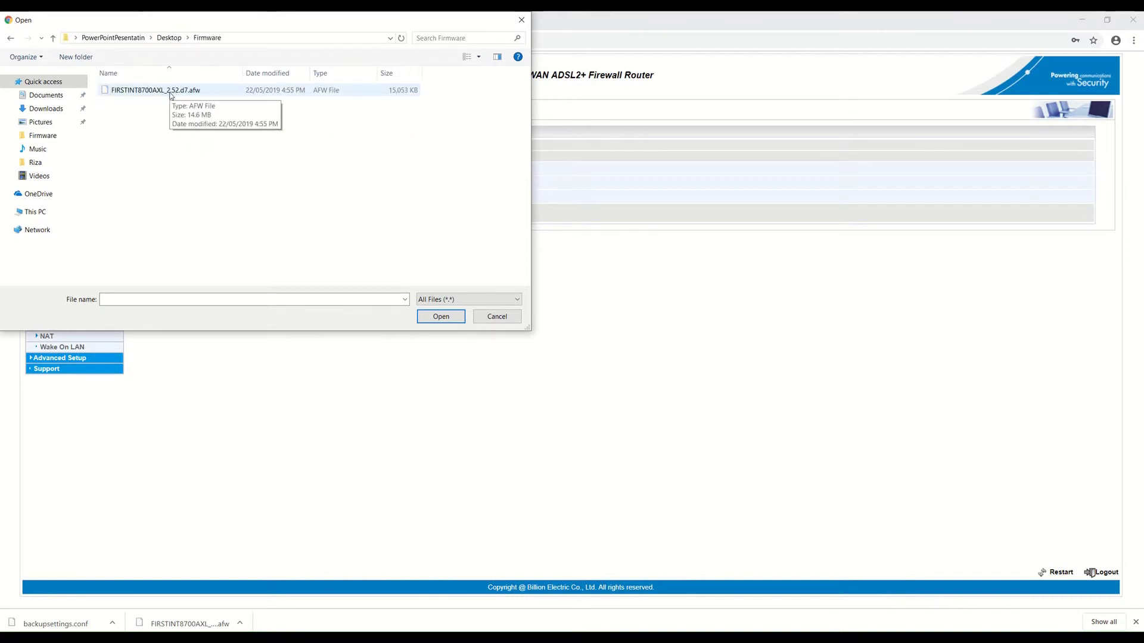
click(171, 96)
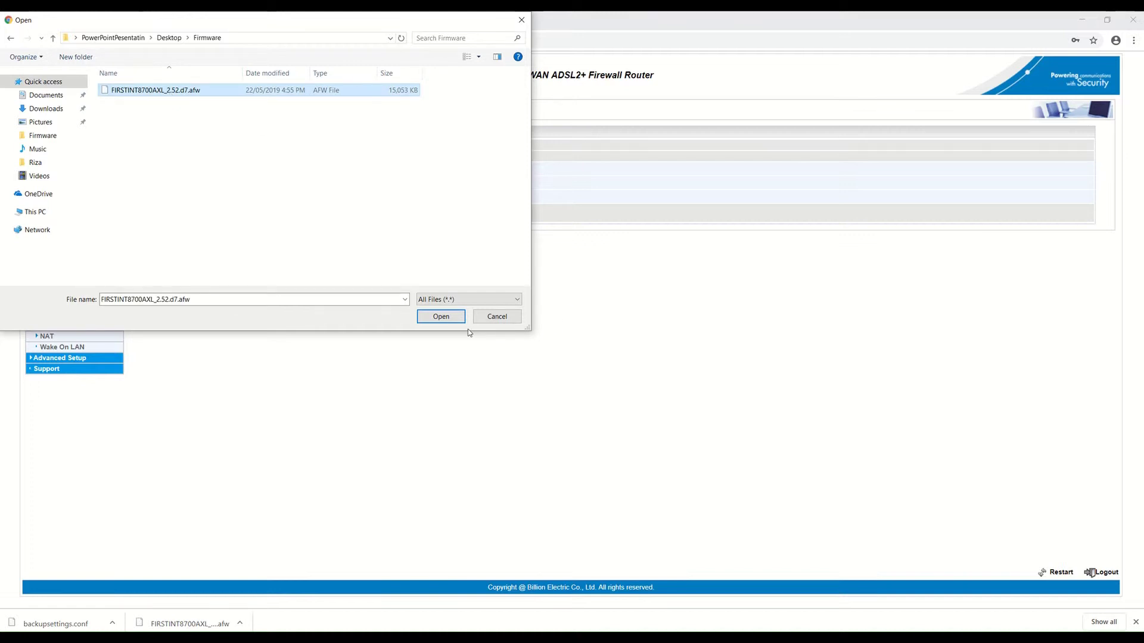
click(440, 316)
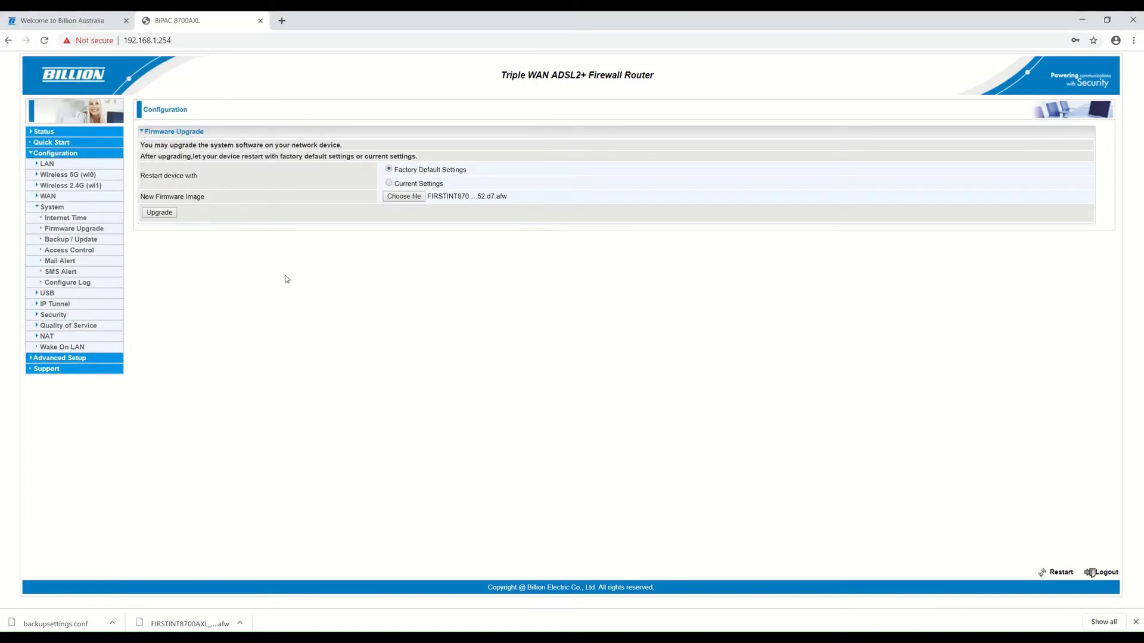
click(161, 217)
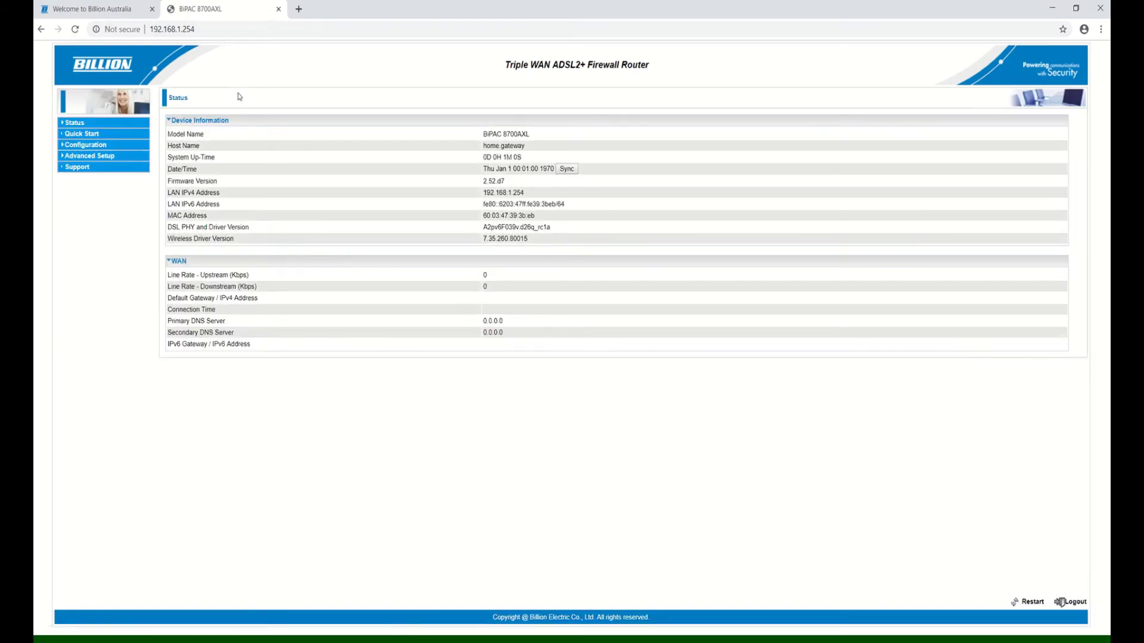
Step: Refresh the Status summary and highlight the Firmware Version value to confirm it reads 2.52.d7
click(79, 123)
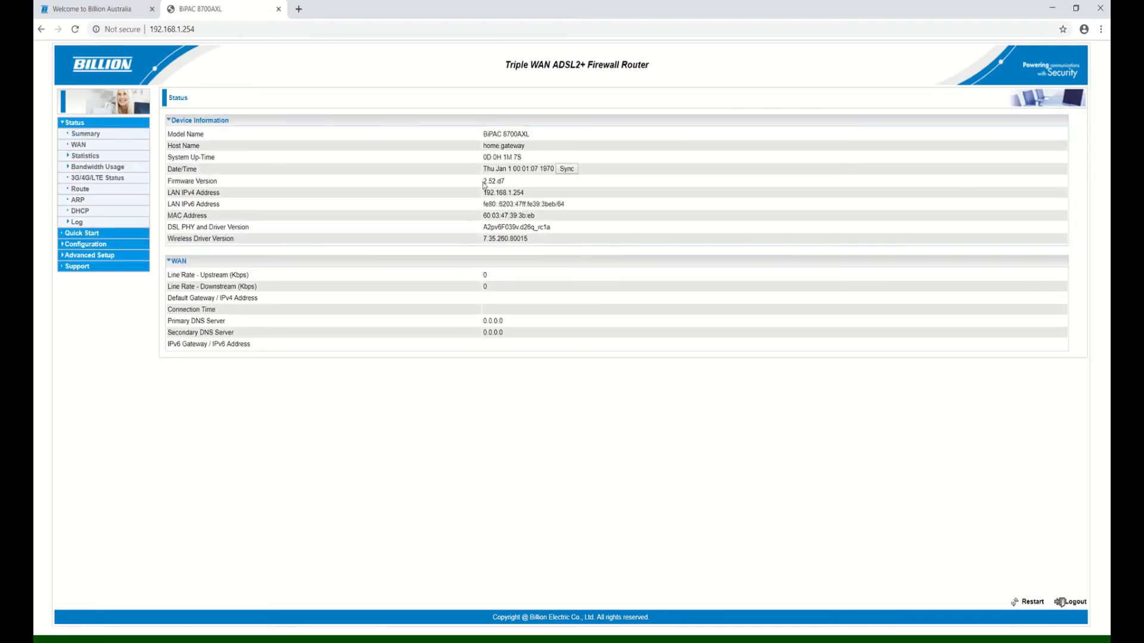
drag(484, 182, 510, 183)
click(519, 188)
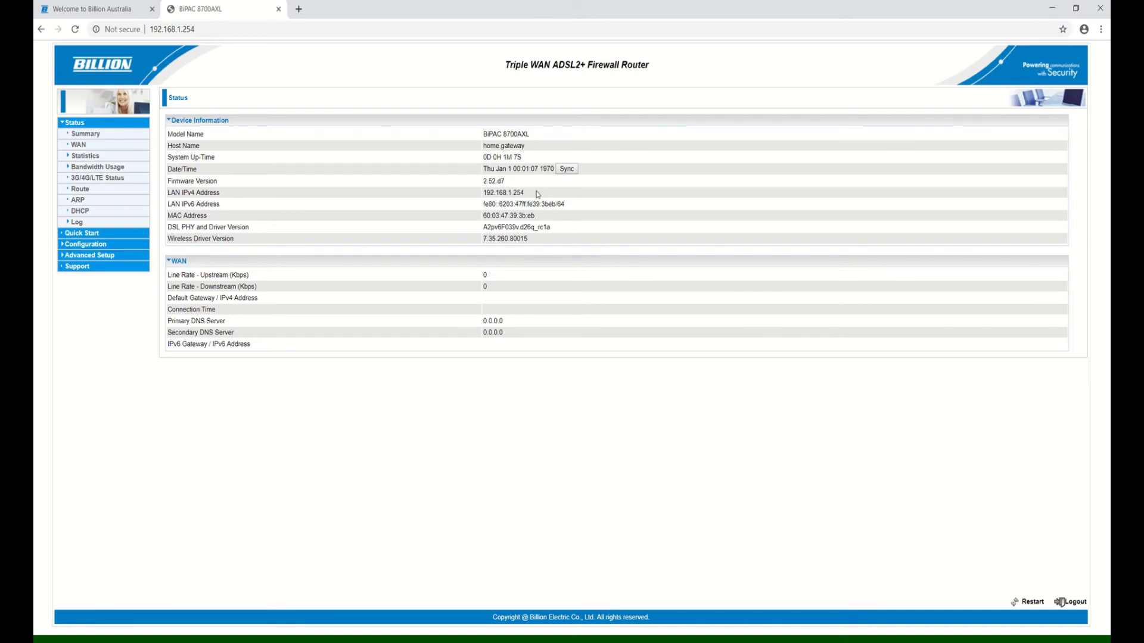